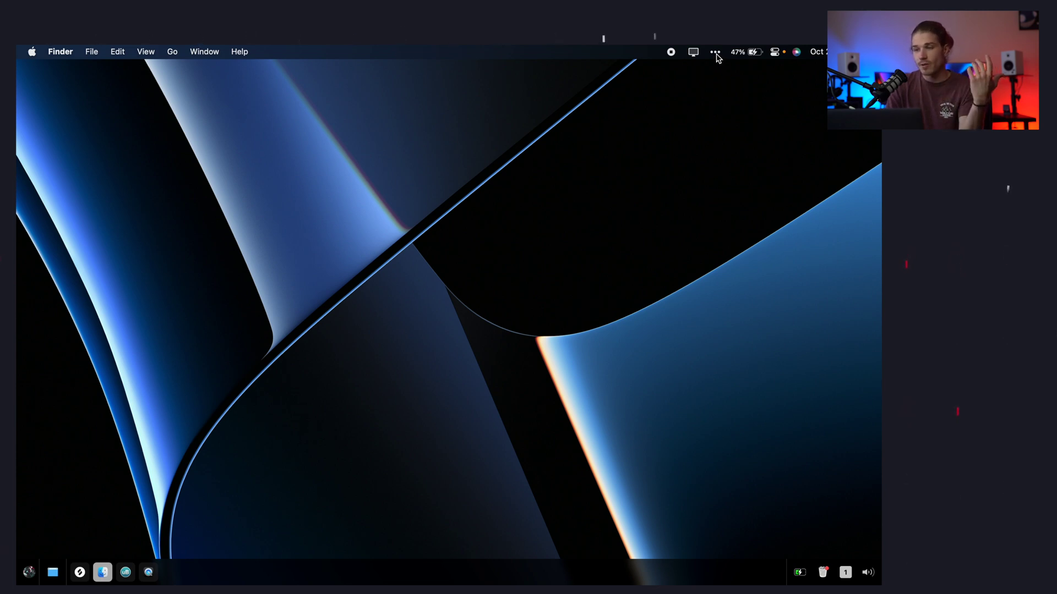
Expand and collapse Bartender's hidden menu bar items, then peek at the Display controls
left_click(716, 53)
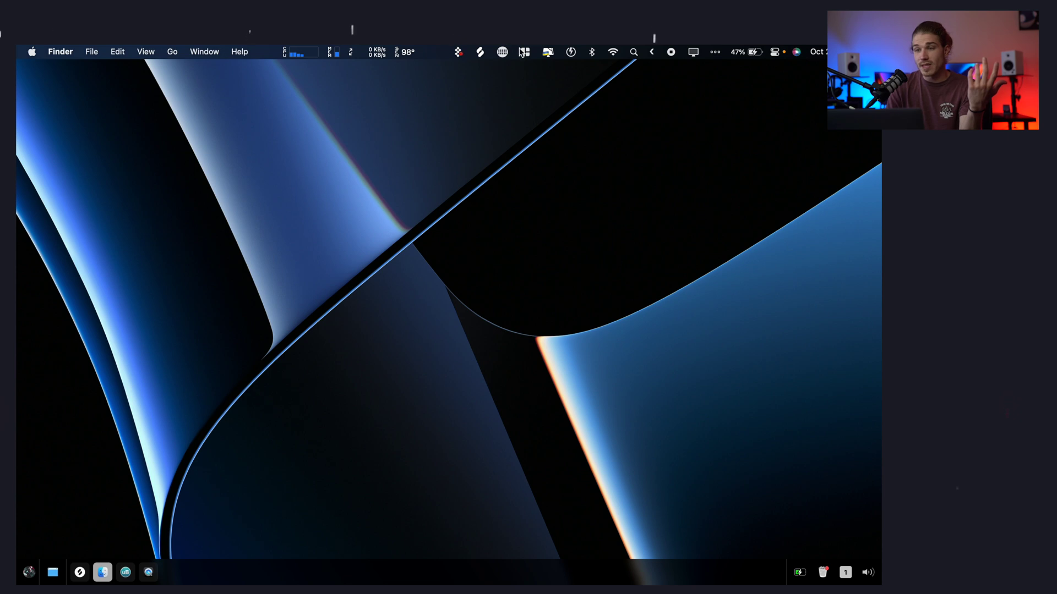
left_click(717, 53)
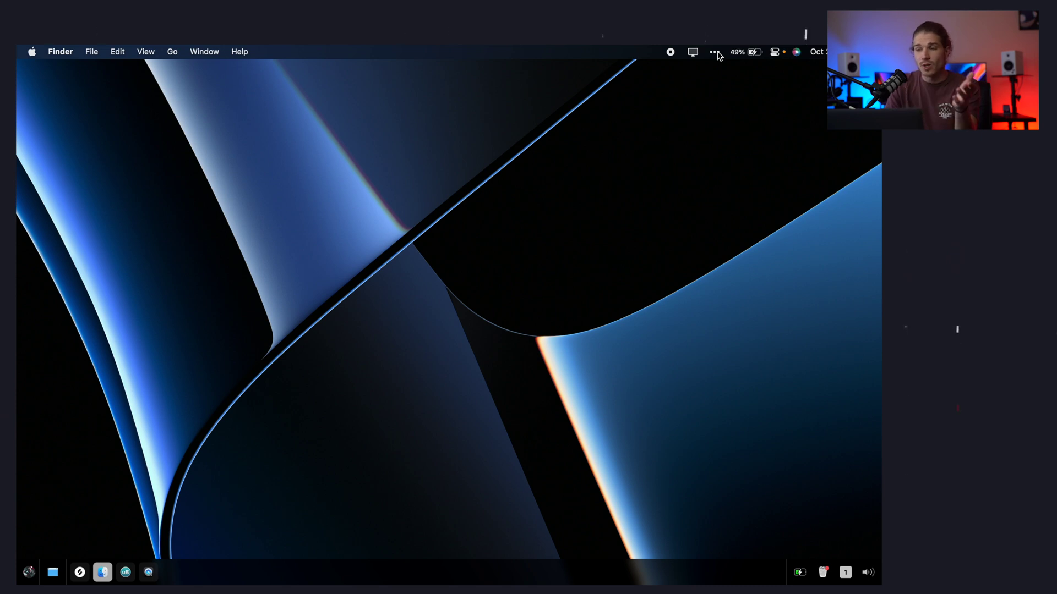
left_click(693, 52)
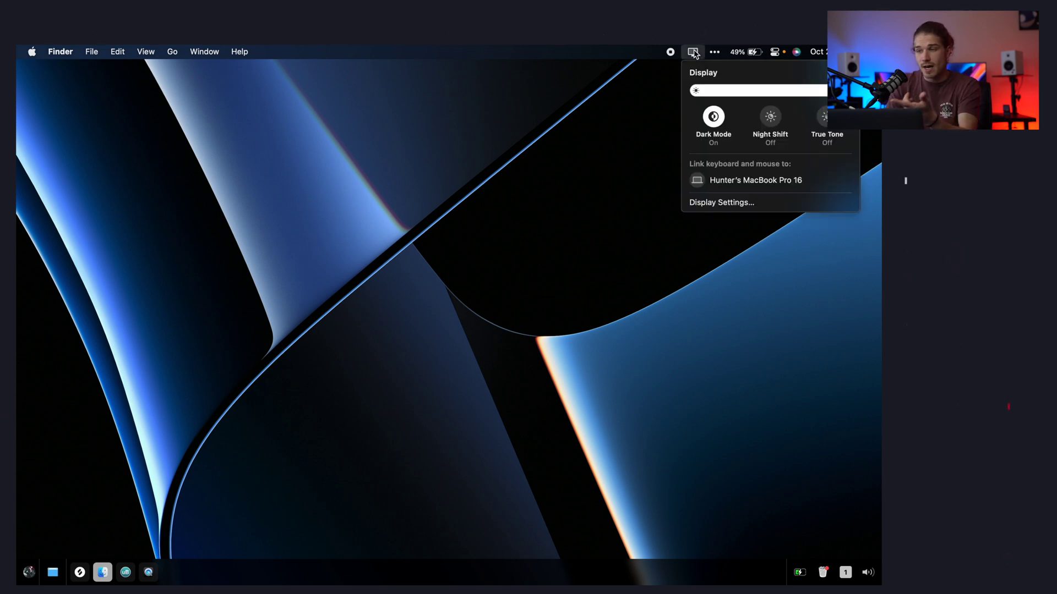
left_click(695, 53)
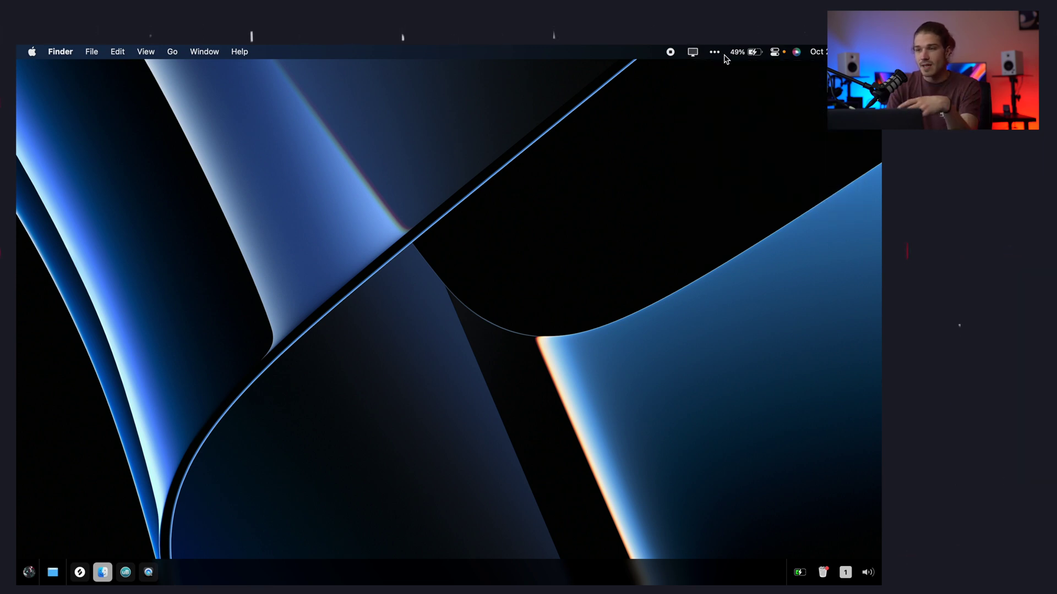
Reveal the hidden menu bar items again and bring up Launchpad's Setapp folder
left_click(714, 52)
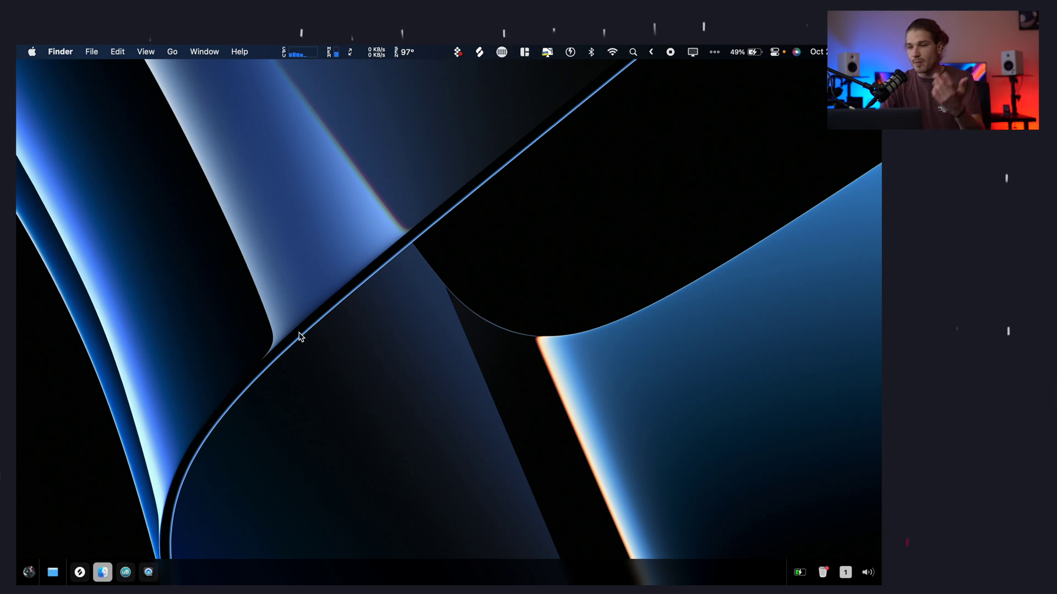
mouse_move(19, 280)
left_click(39, 194)
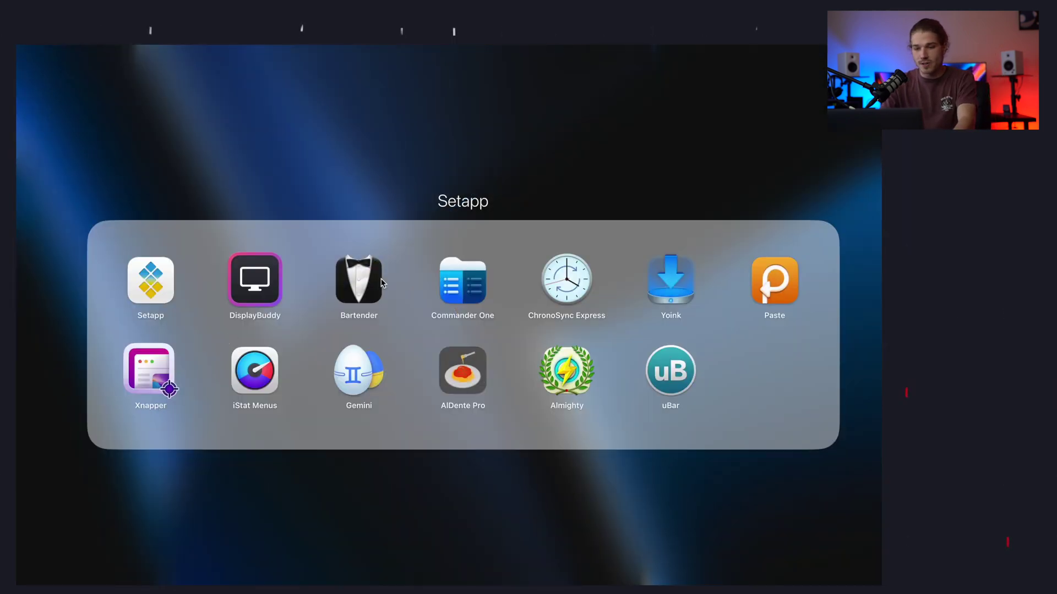
Launch Bartender, view its General settings, close the window, and reveal the hidden menu bar items
left_click(361, 286)
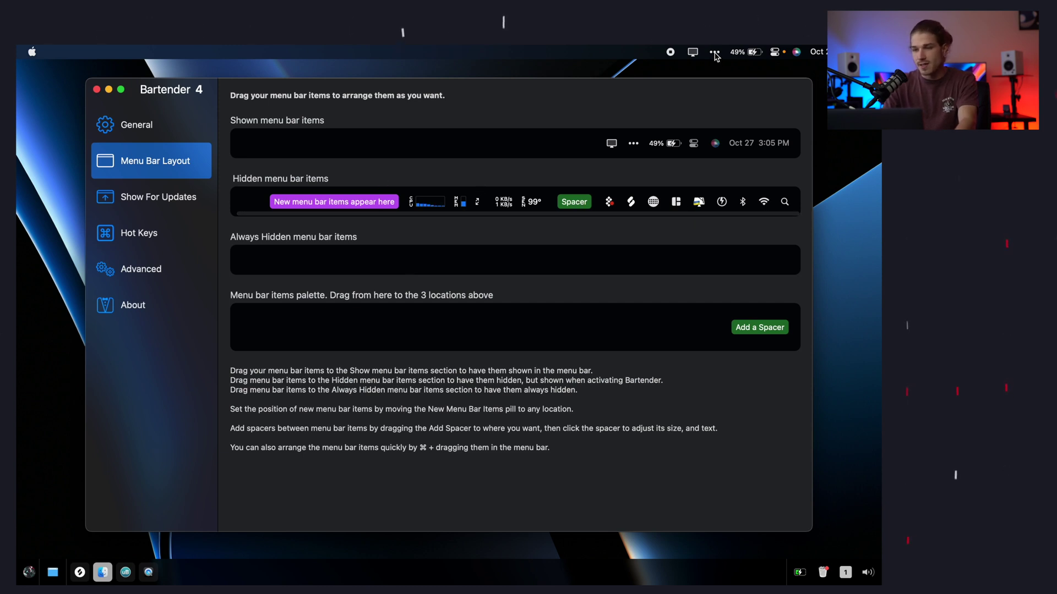
mouse_move(594, 54)
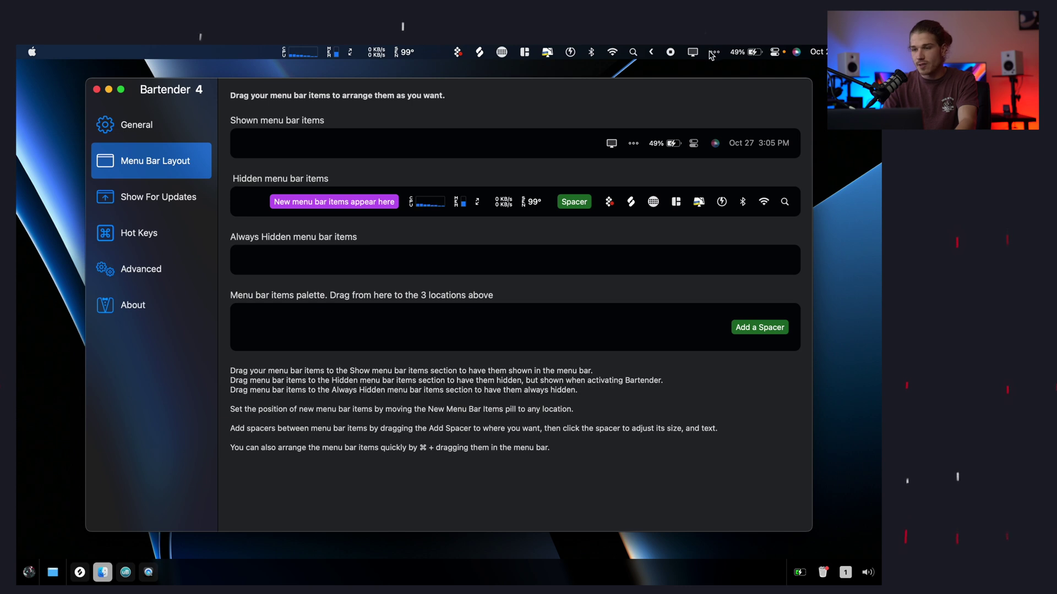
left_click(132, 125)
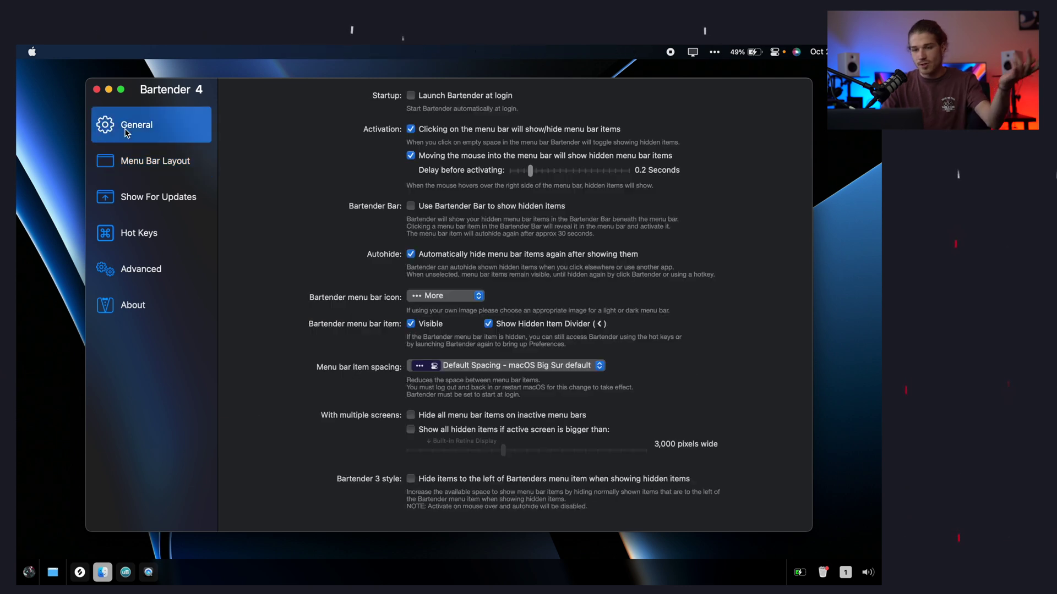
left_click(97, 90)
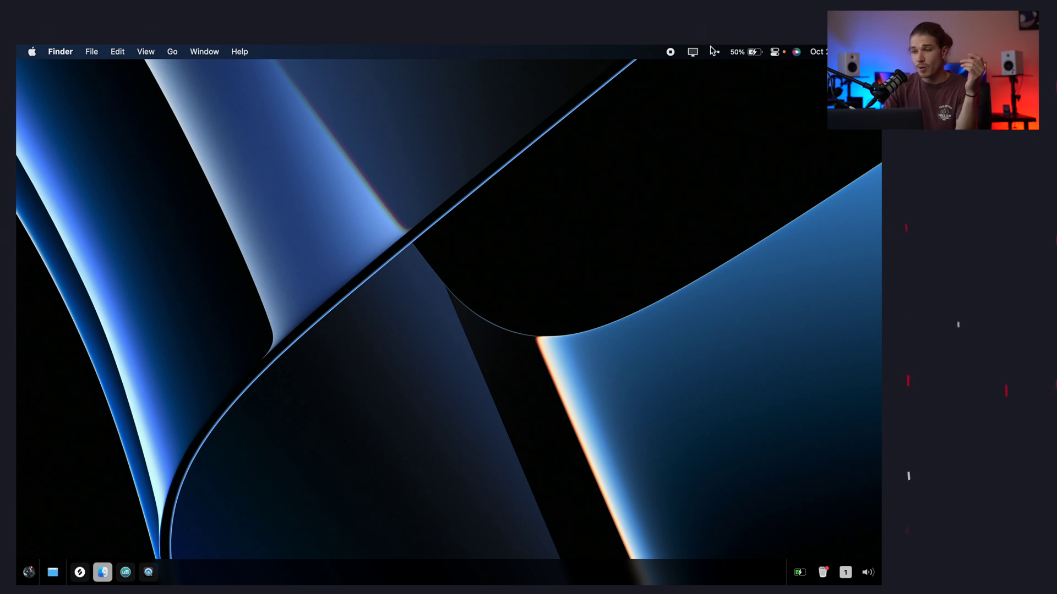
left_click(714, 51)
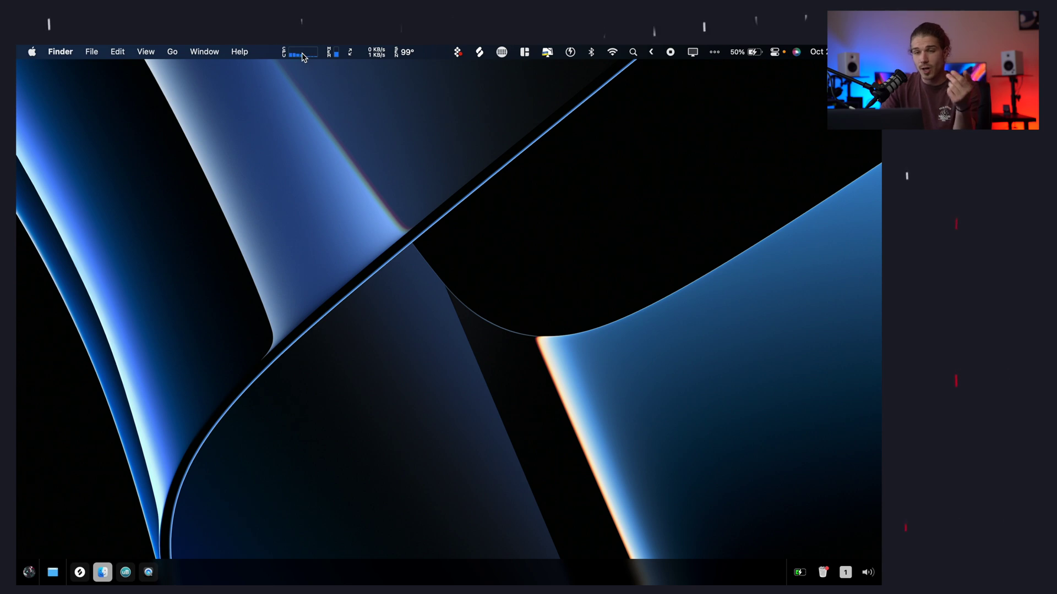
Open iStat Menus' CPU panel, review its usage rows, then move to the memory details
left_click(304, 53)
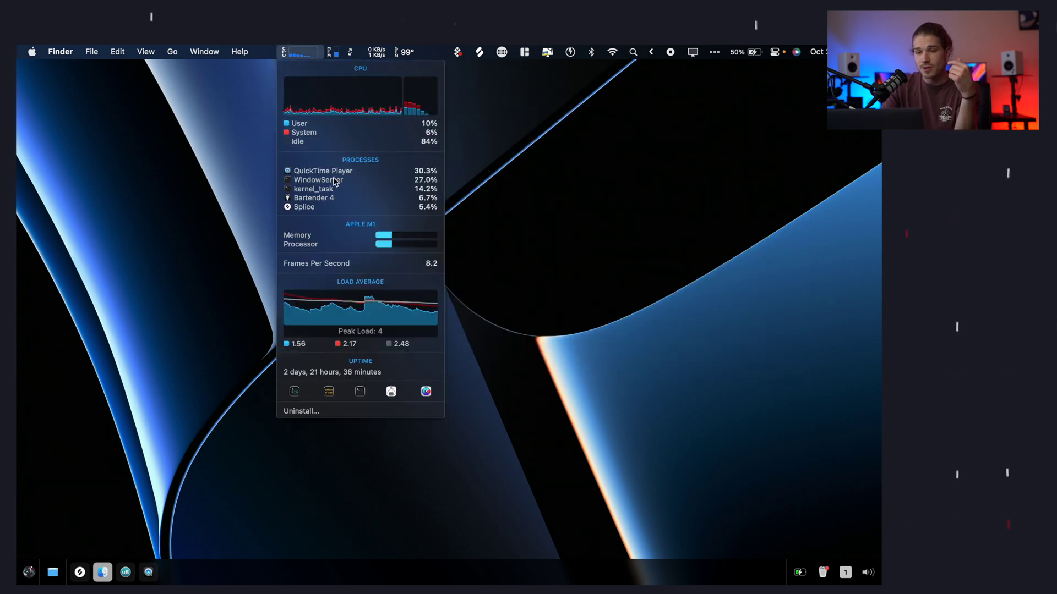
mouse_move(329, 248)
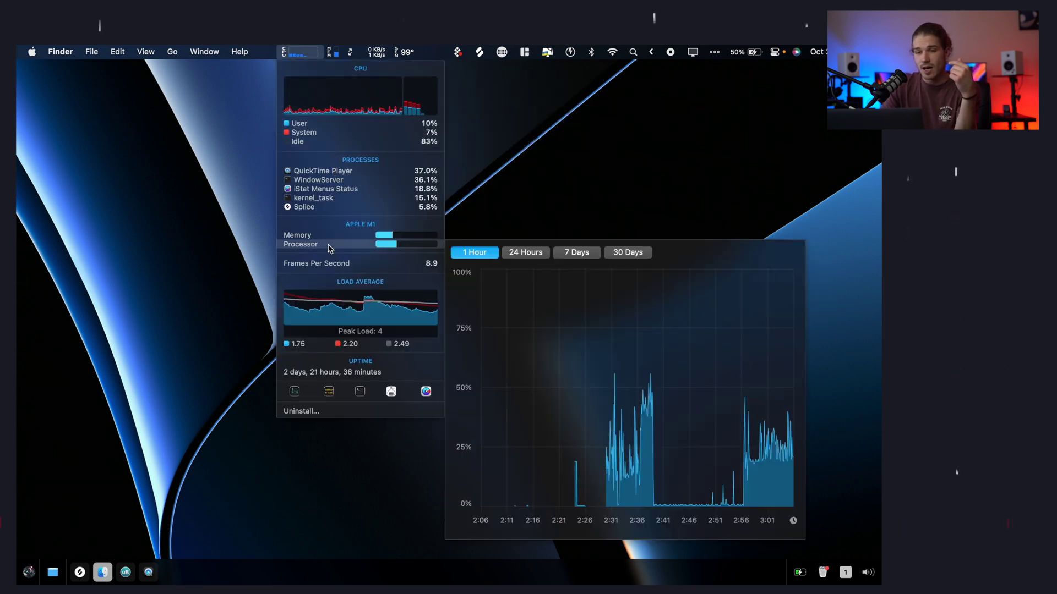
mouse_move(429, 129)
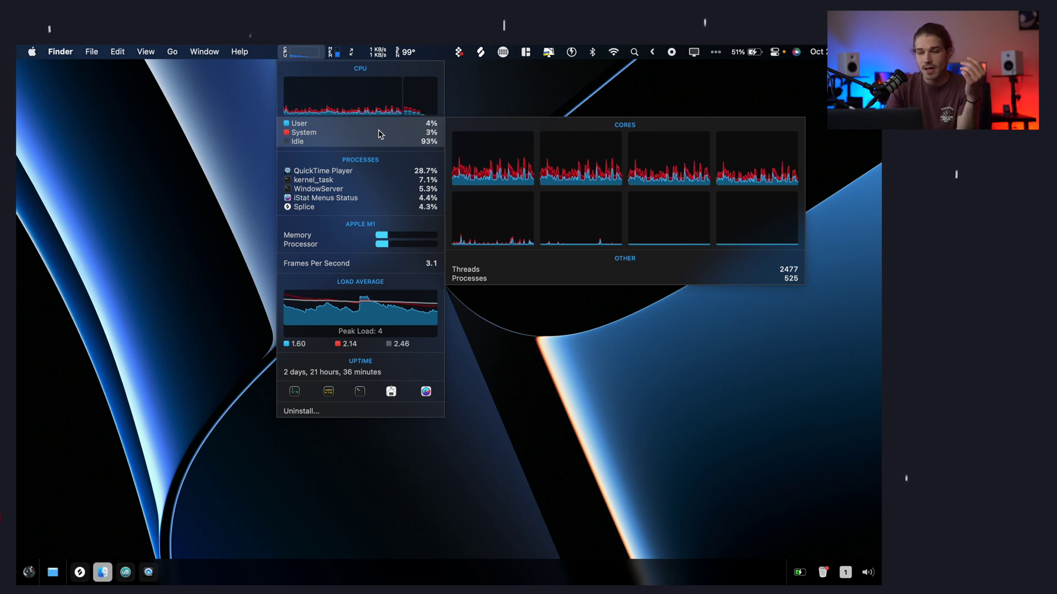
mouse_move(336, 310)
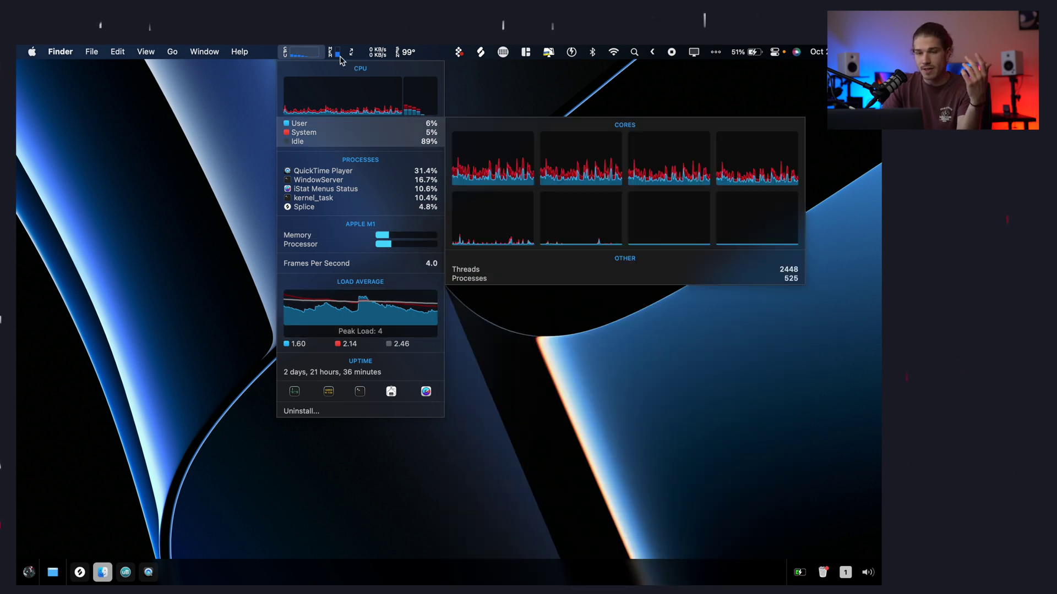
mouse_move(337, 55)
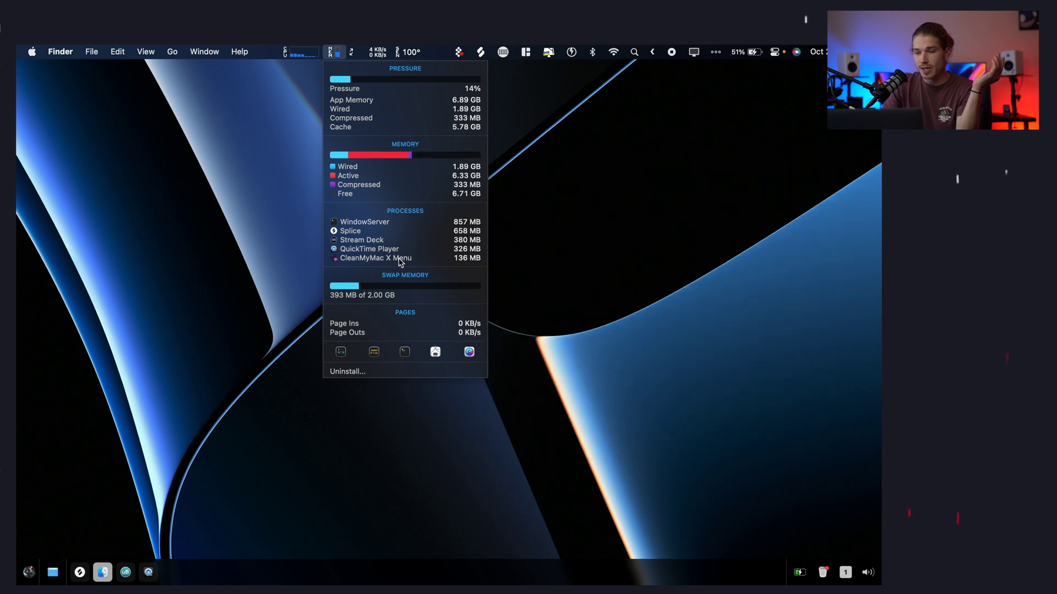
mouse_move(394, 291)
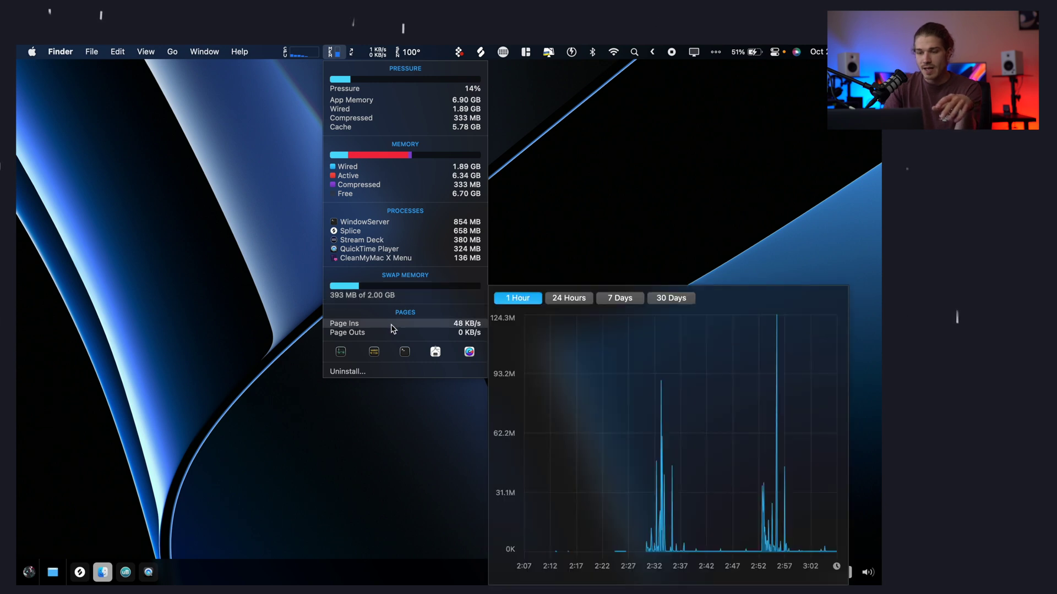
mouse_move(412, 328)
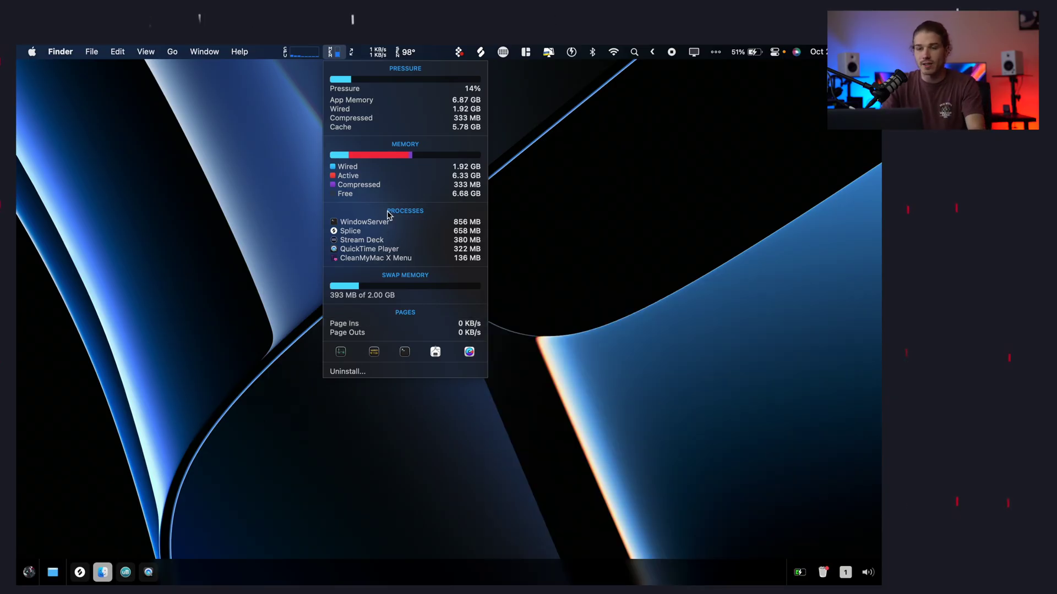
left_click(338, 53)
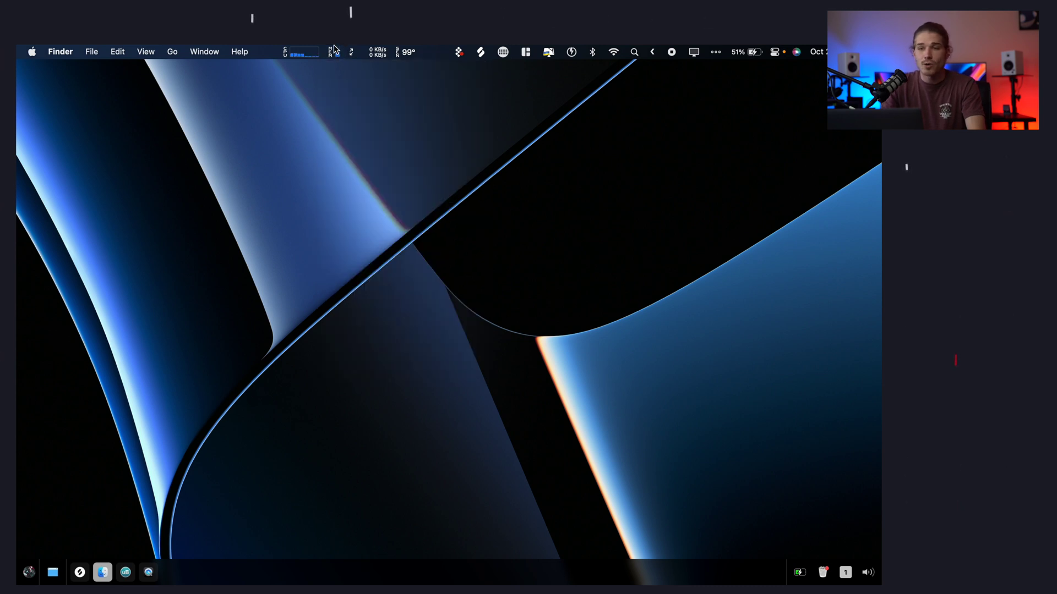
left_click(334, 50)
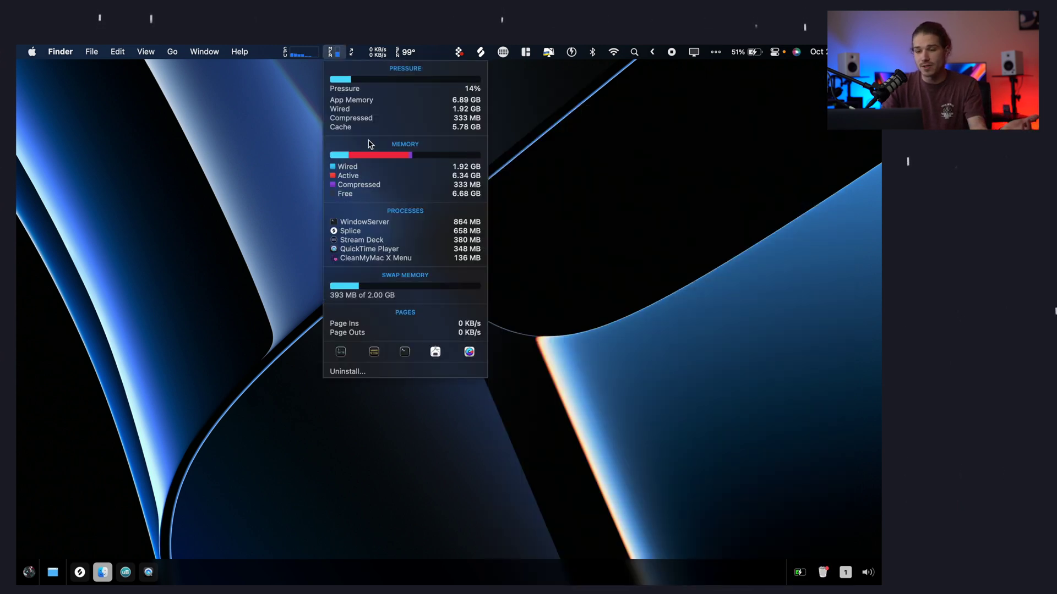
left_click(338, 53)
left_click(377, 51)
Show the iStat temperature sensor readings, preview their history graphs, then close the sensors menu
left_click(408, 52)
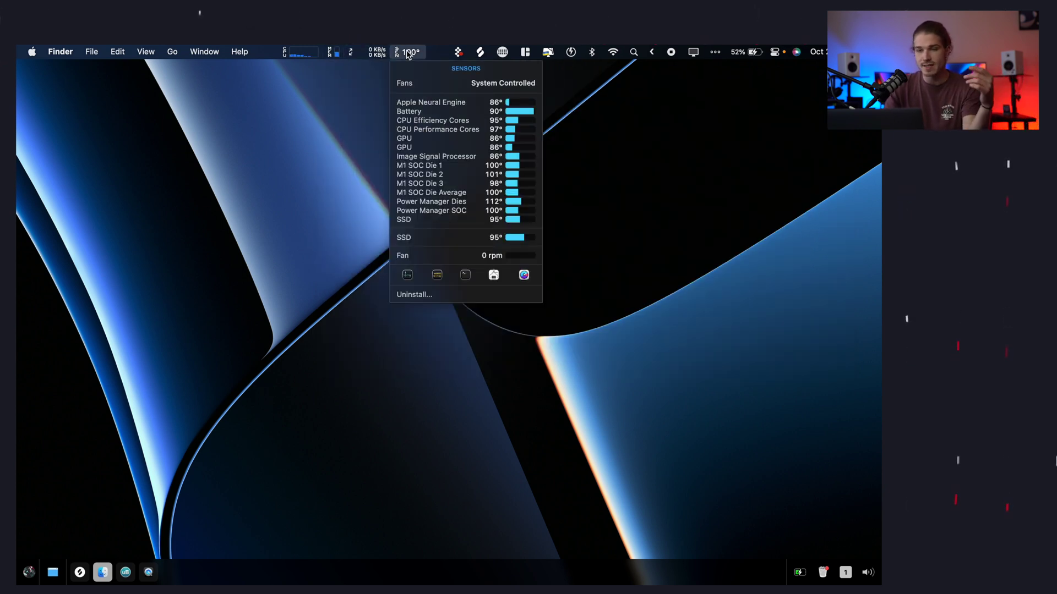
mouse_move(475, 110)
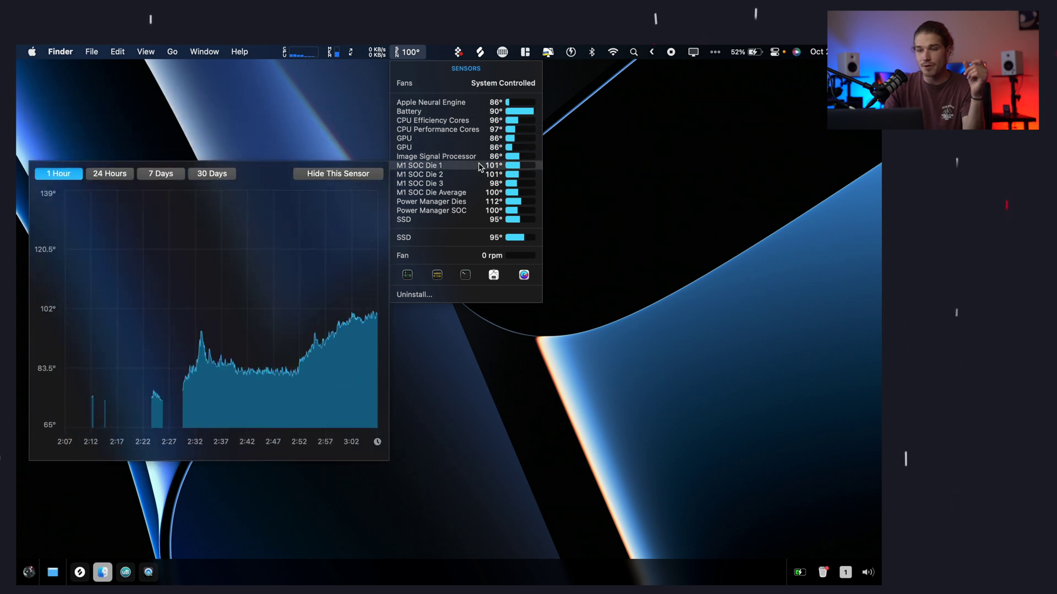
mouse_move(484, 87)
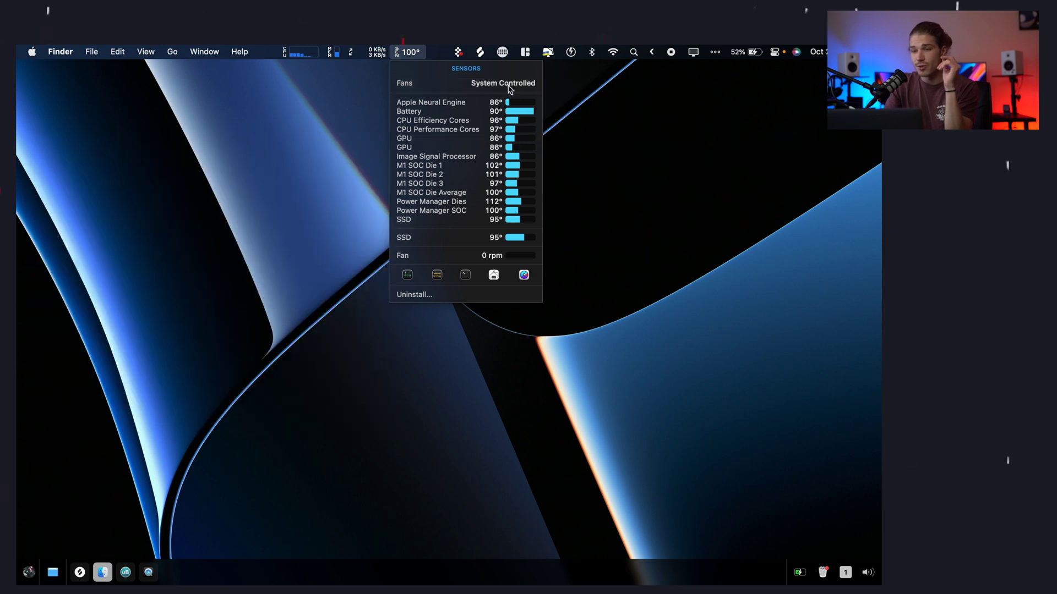
mouse_move(509, 87)
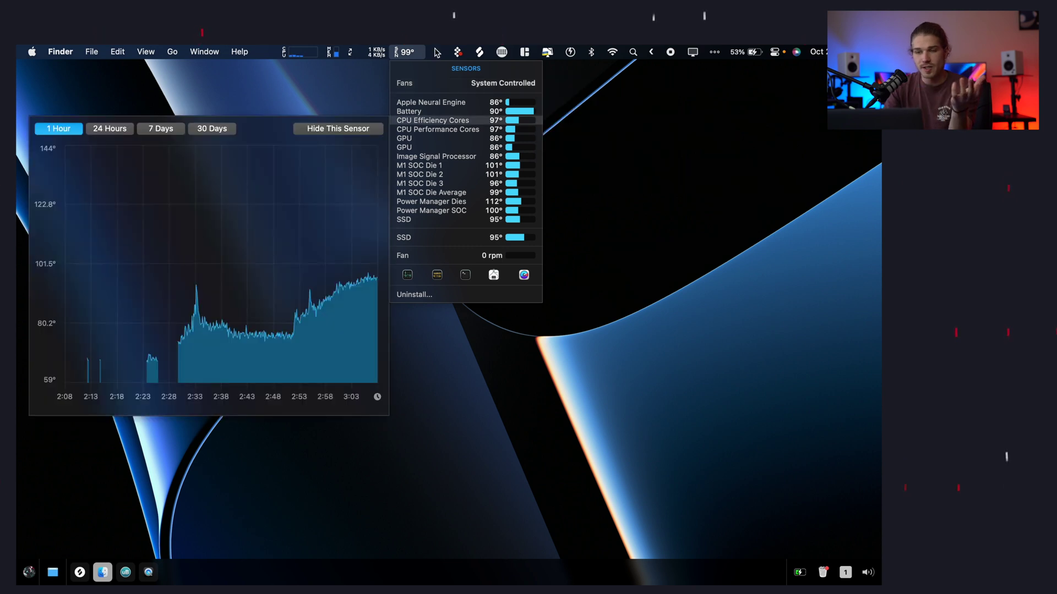
left_click(400, 55)
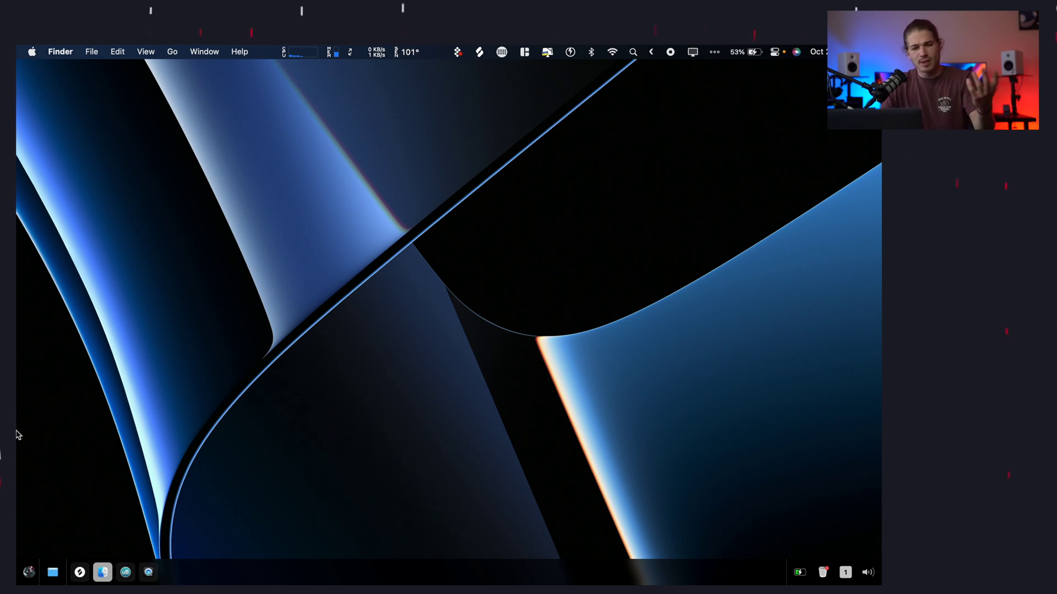
Launch iStat Menus from the Setapp folder in Launchpad
mouse_move(17, 435)
left_click(34, 189)
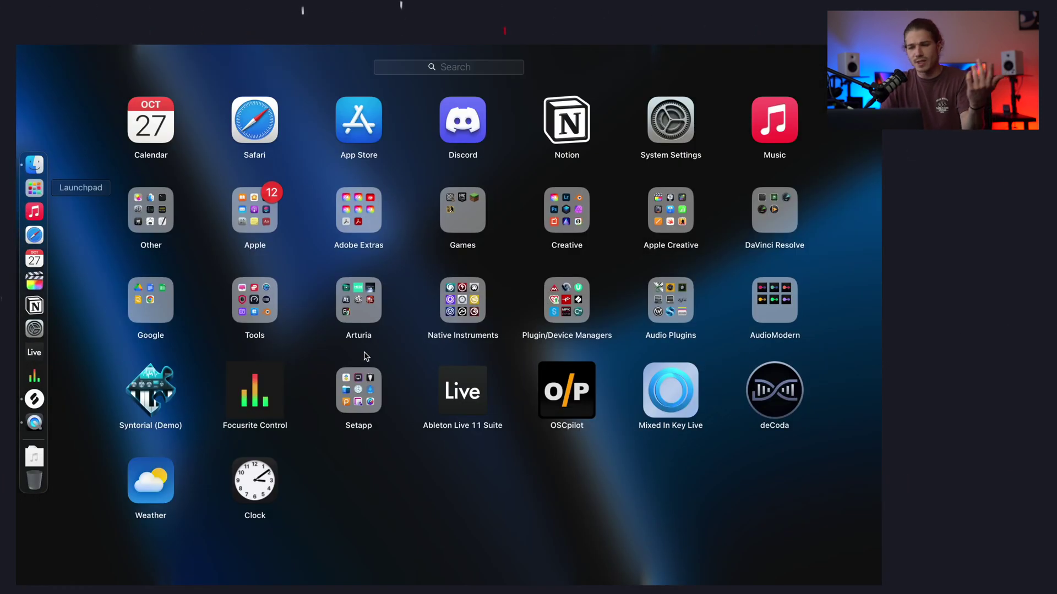
left_click(359, 392)
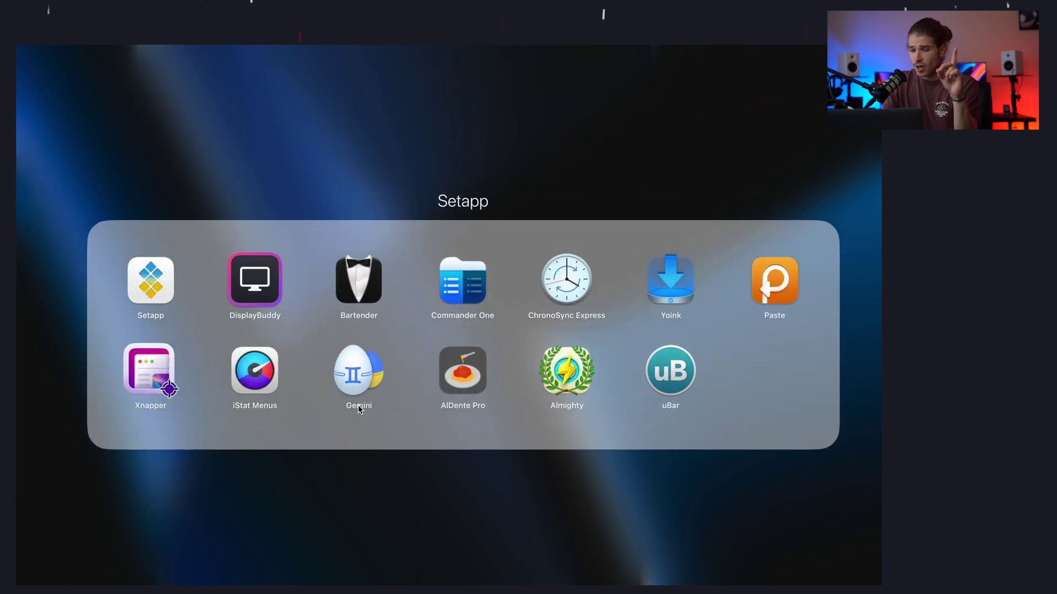
left_click(266, 368)
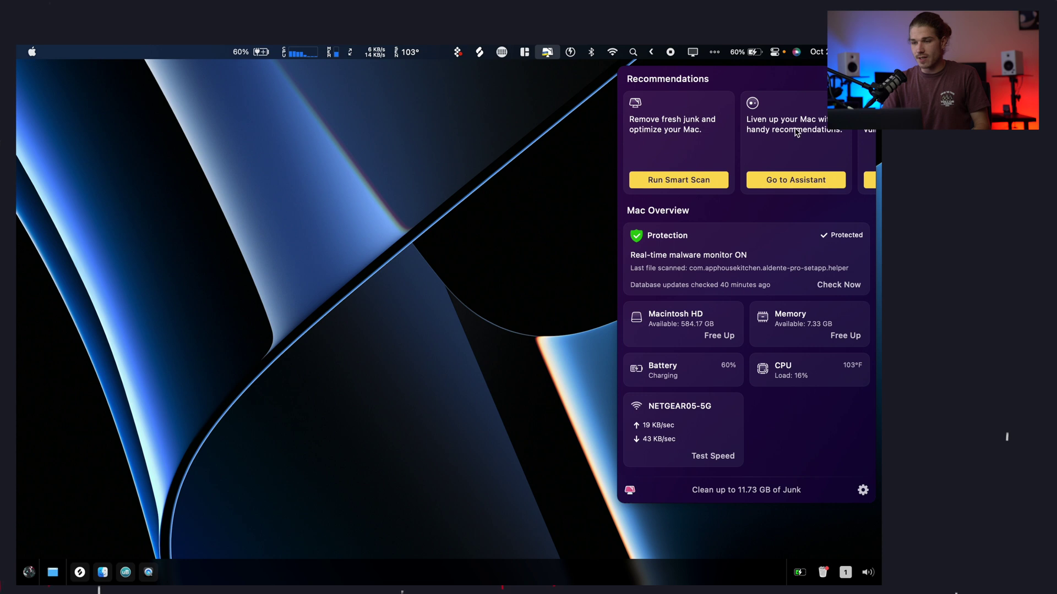
Scroll through the Recommendations cards in CleanMyMac X's menu-bar panel
scroll(797, 133, "right", 5)
scroll(796, 132, "left", 3)
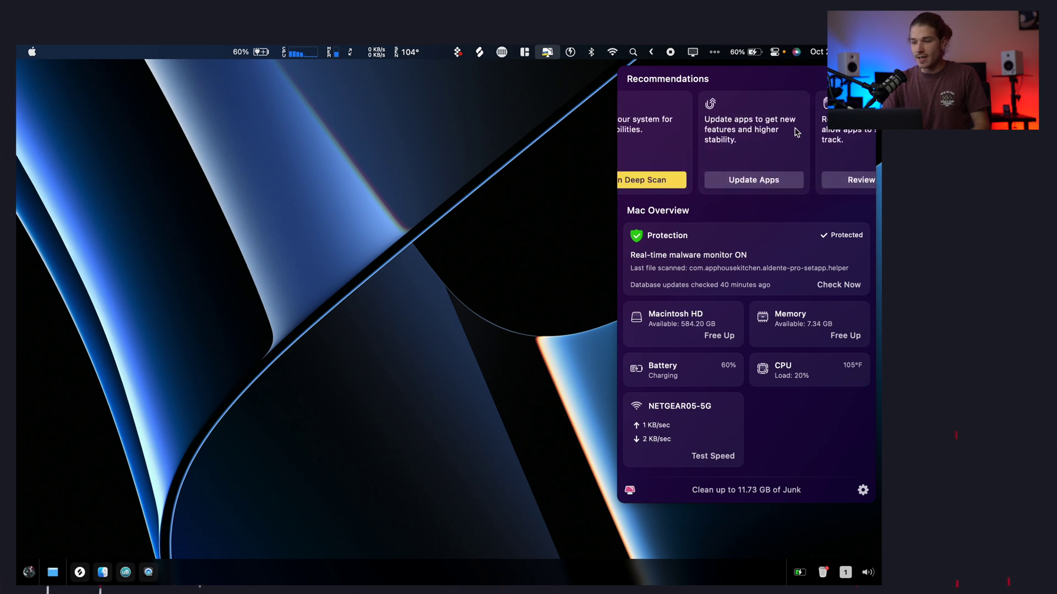
scroll(796, 132, "left", 3)
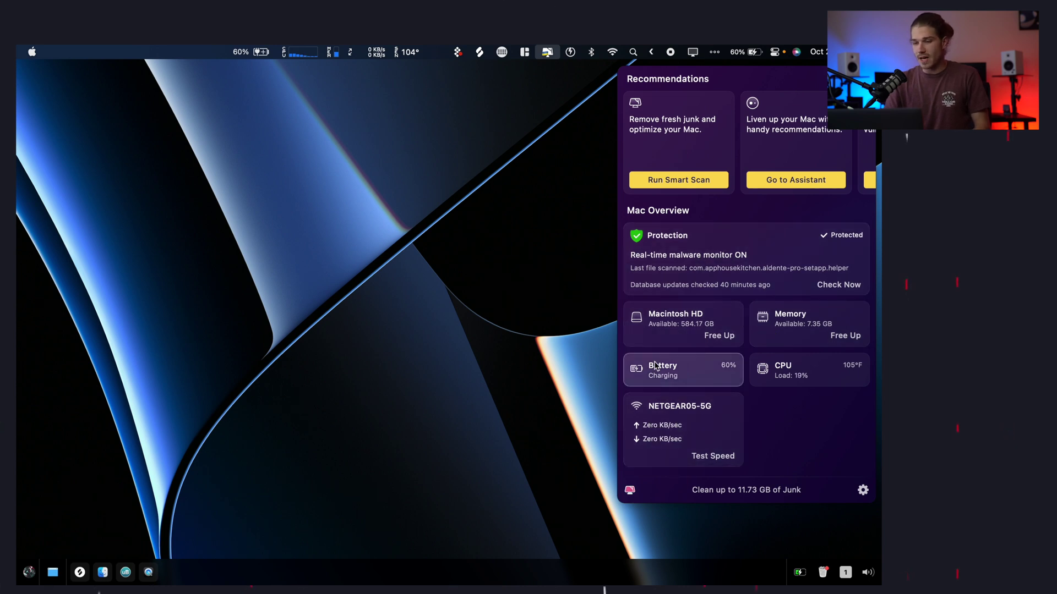
Open the full CleanMyMac X app and start a Smart Scan from the welcome screen
left_click(629, 490)
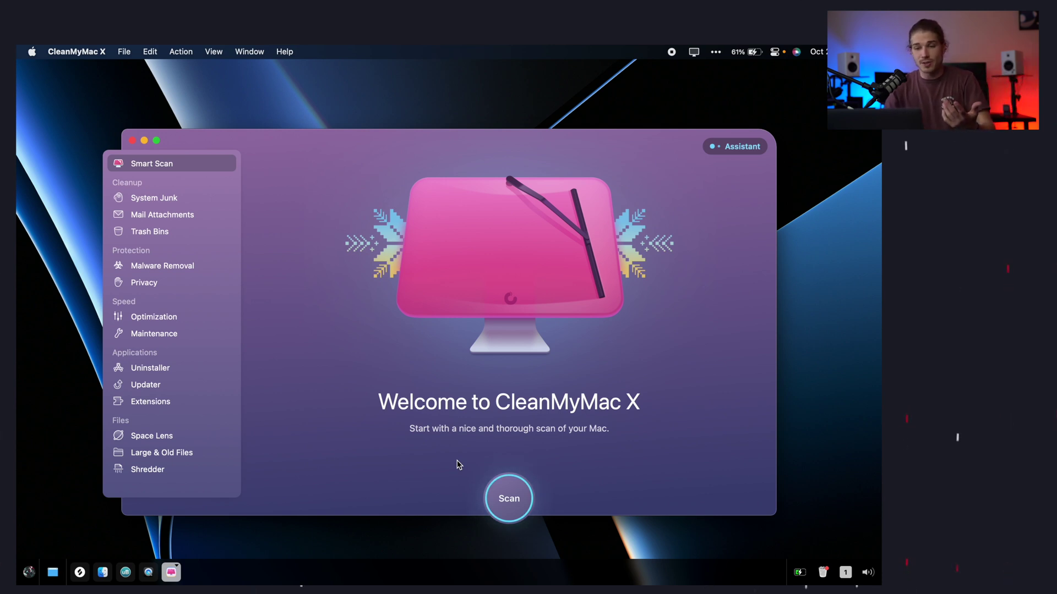
left_click(506, 495)
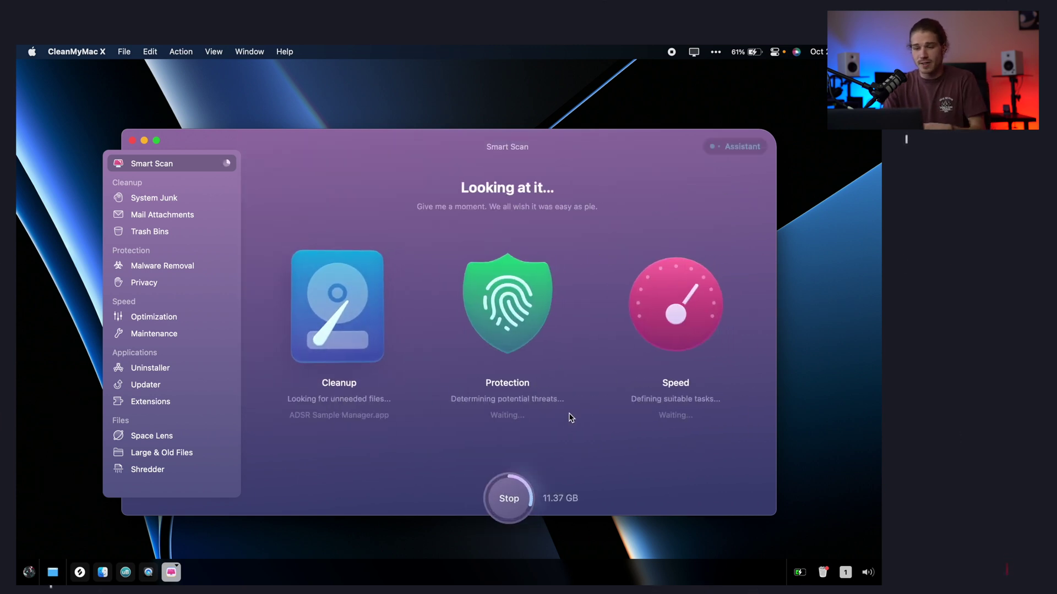
Browse System Junk, Mail Attachments, Trash Bins, Malware Removal, Privacy and Optimization, then show all 58 items
left_click(157, 197)
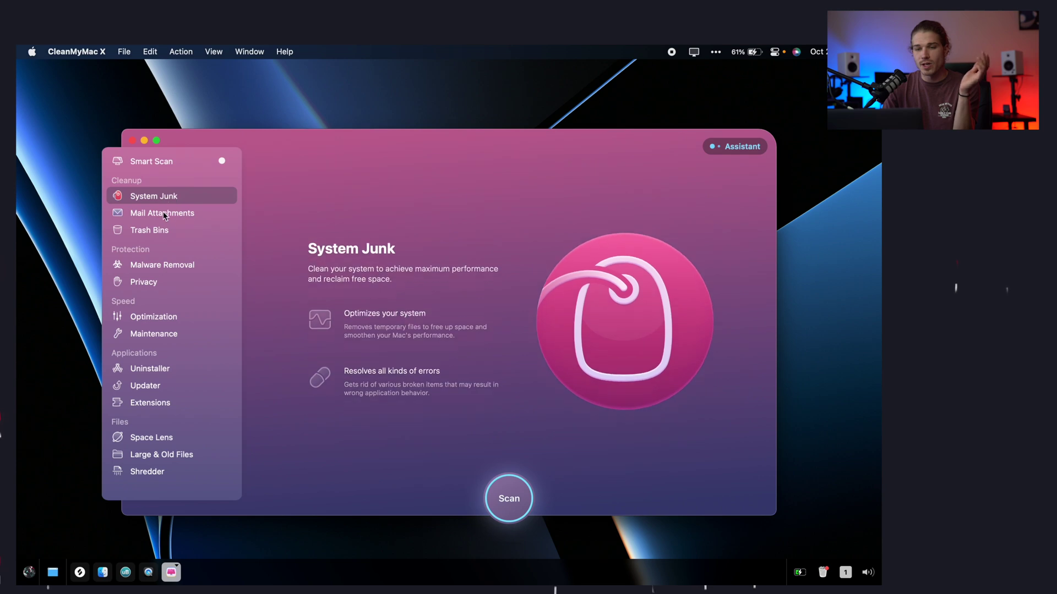
left_click(161, 214)
left_click(163, 226)
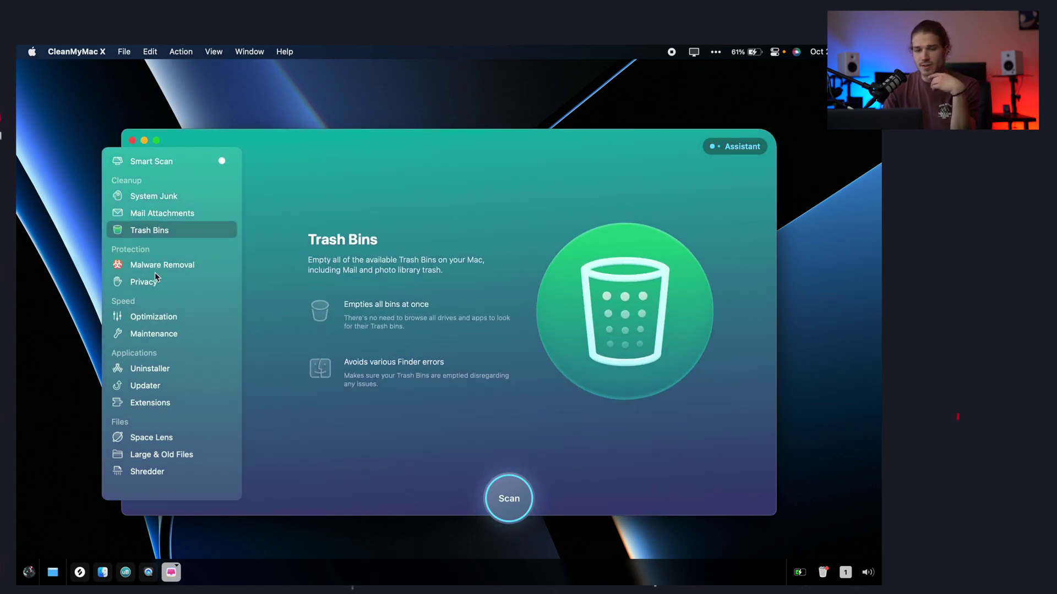
left_click(155, 270)
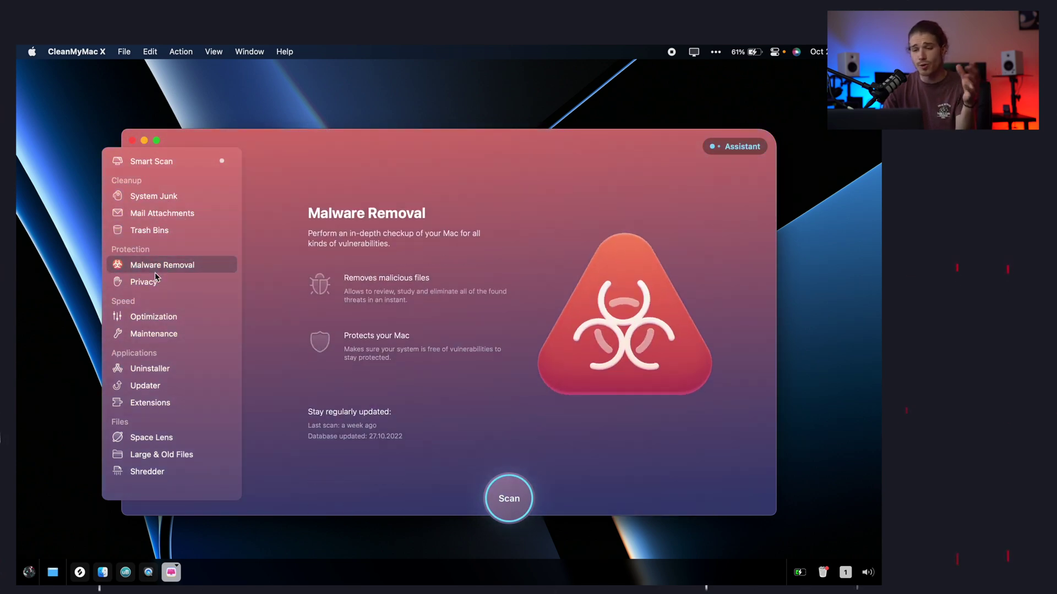
left_click(150, 285)
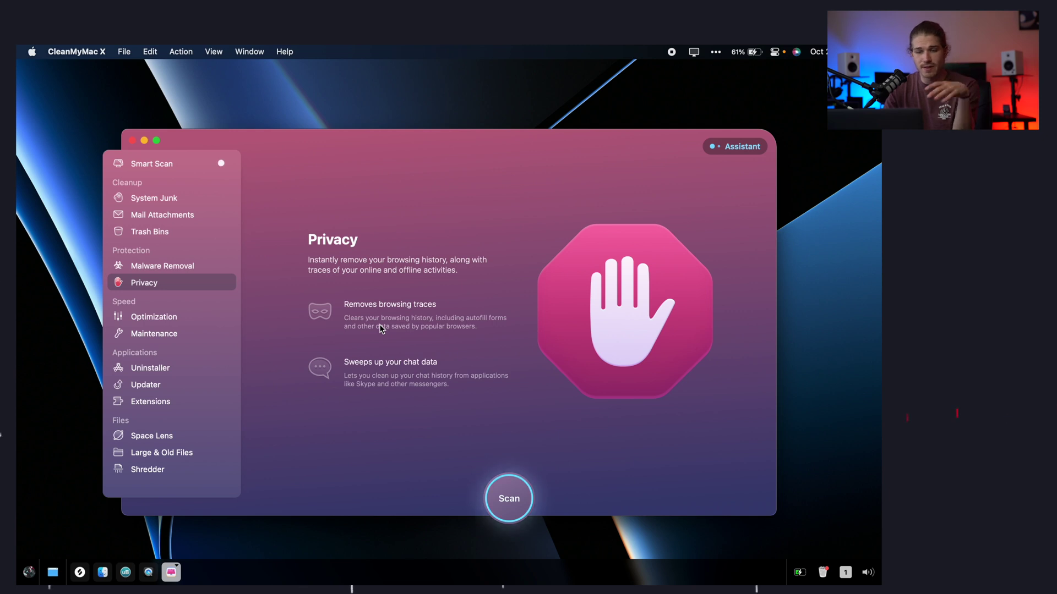
left_click(169, 317)
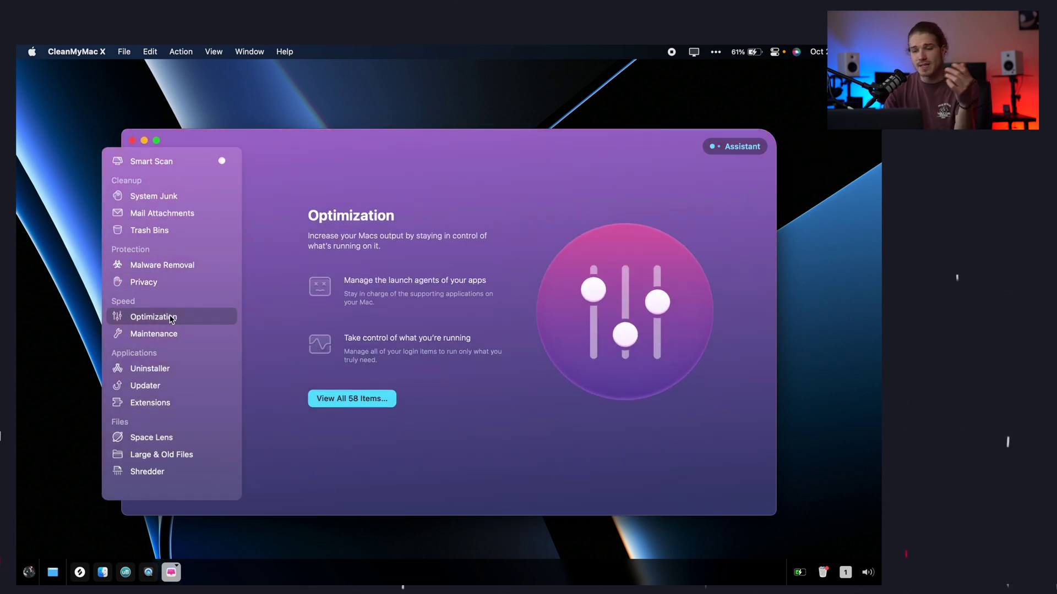
left_click(353, 400)
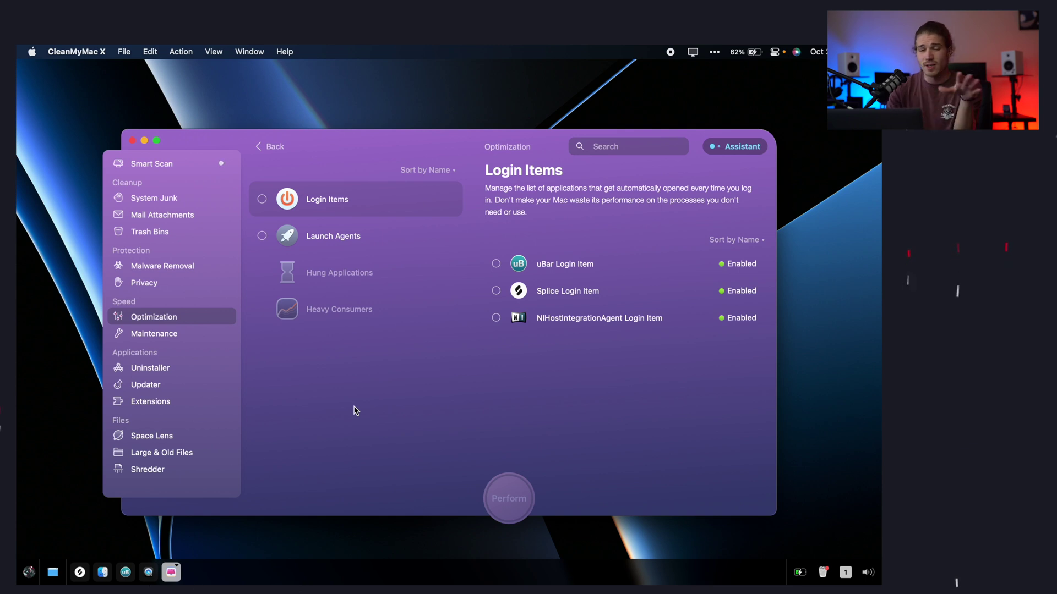
Show the Launch Agents list in Optimization and disable the SetappLauncher agent
left_click(340, 242)
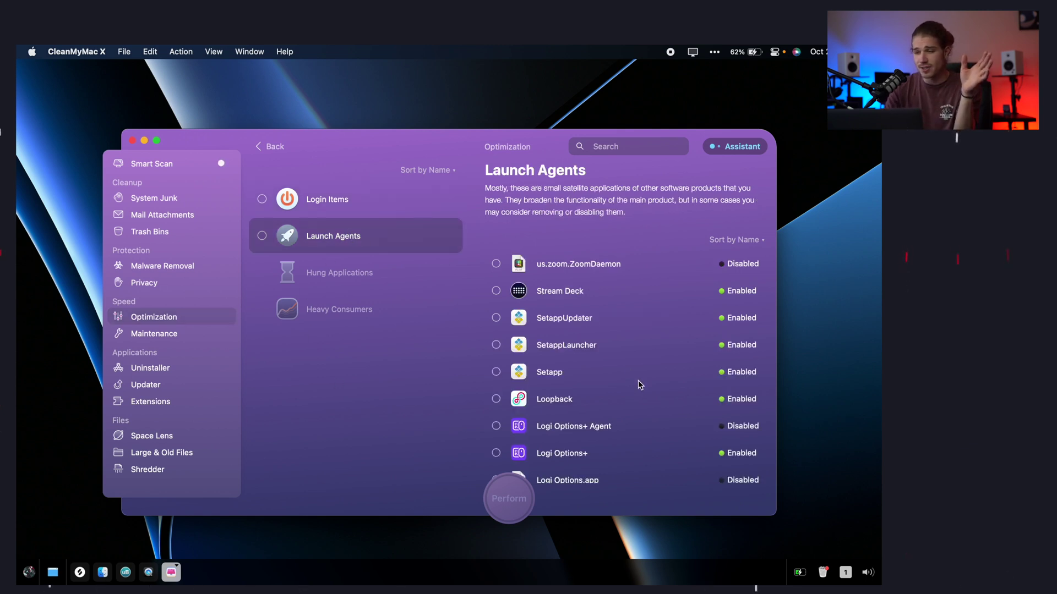
scroll(638, 381, "down", 1)
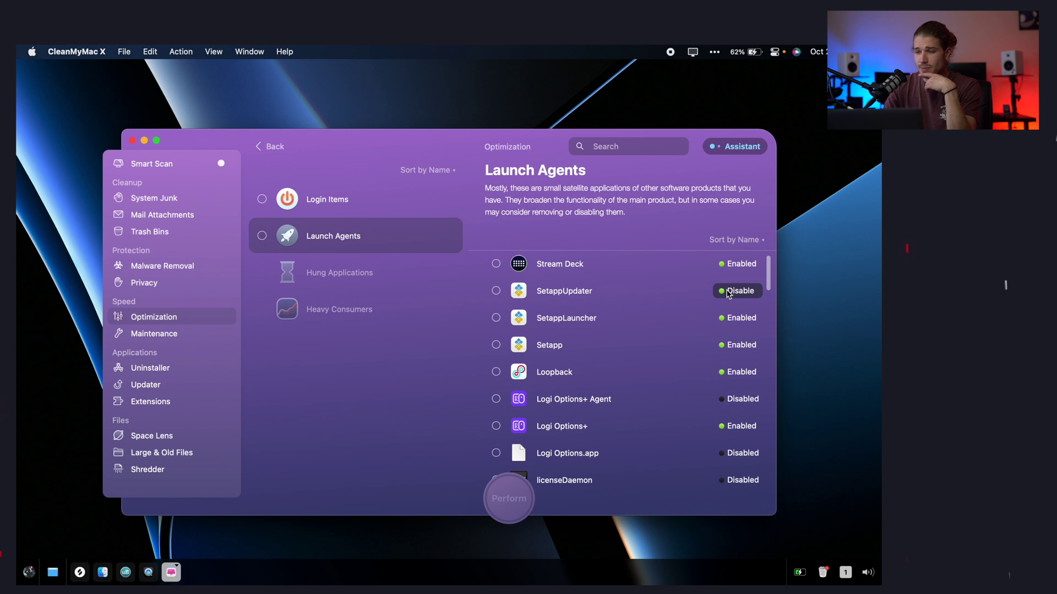
left_click(726, 323)
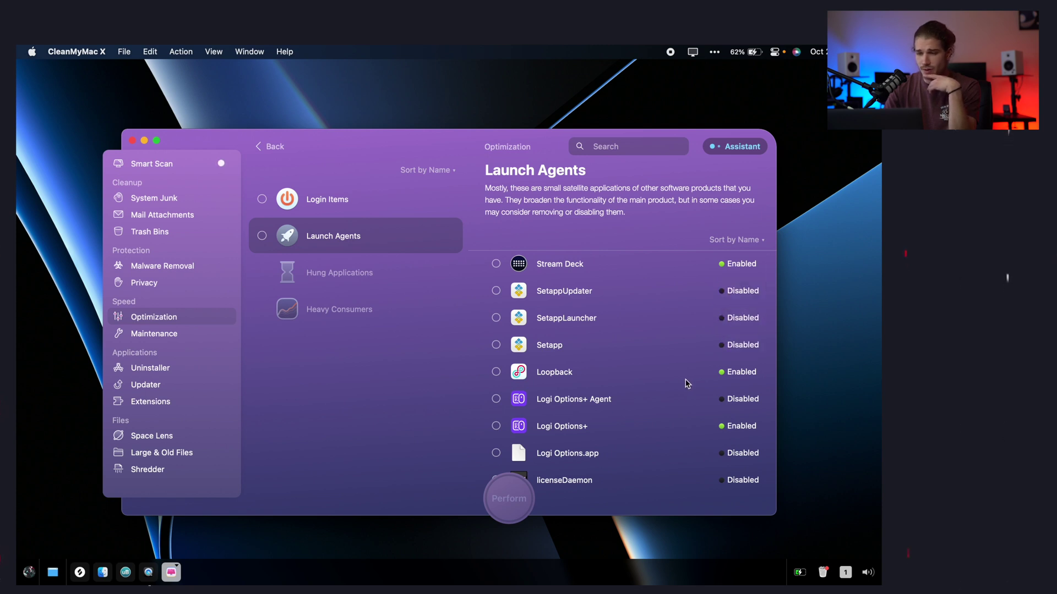
Scroll through the rest of the launch agents list
scroll(713, 362, "down", 15)
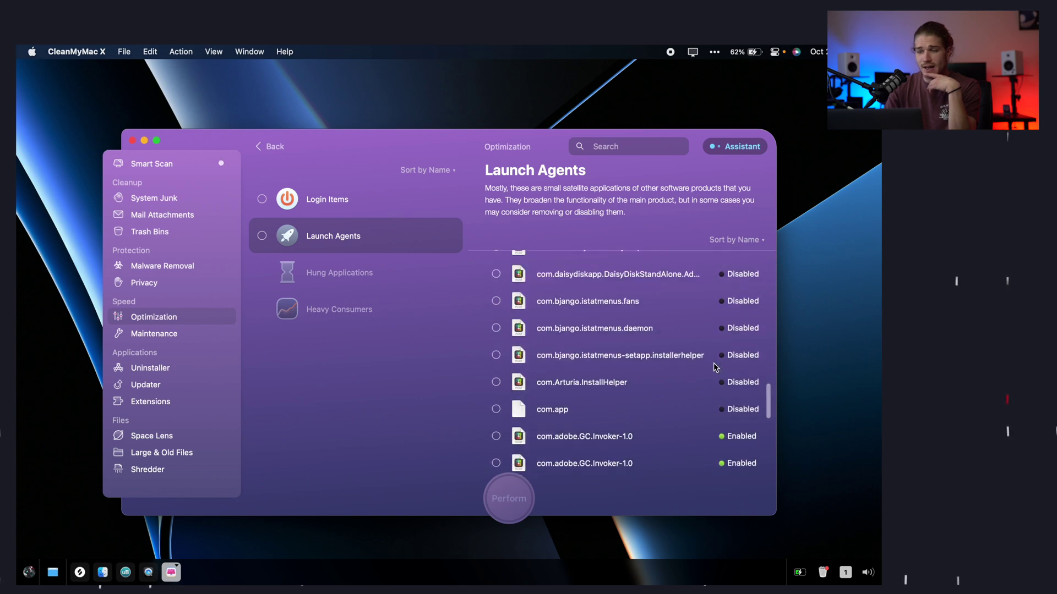
scroll(713, 362, "up", 15)
scroll(713, 362, "down", 14)
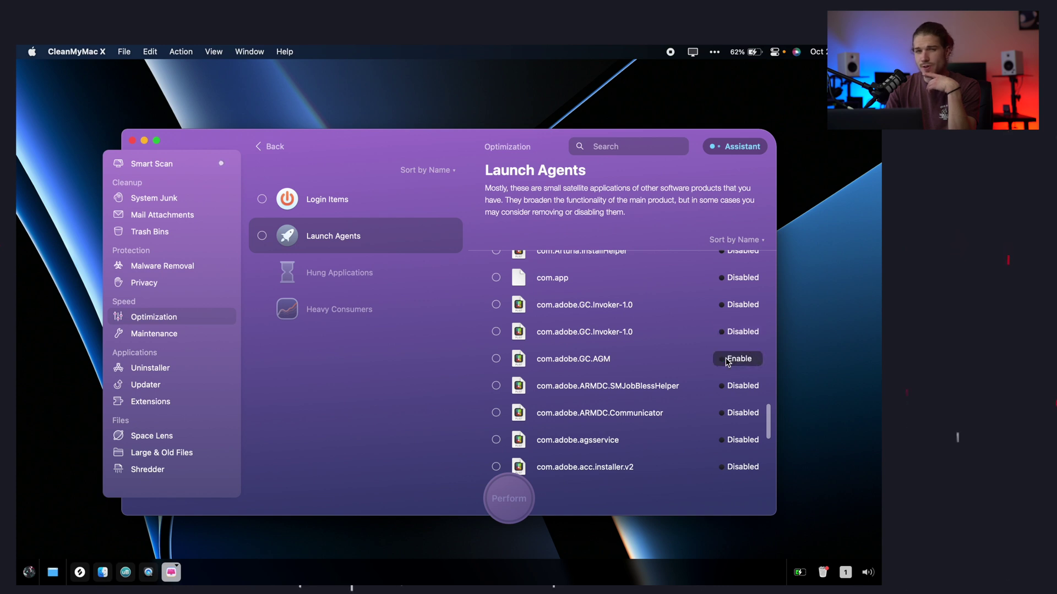
scroll(668, 373, "down", 8)
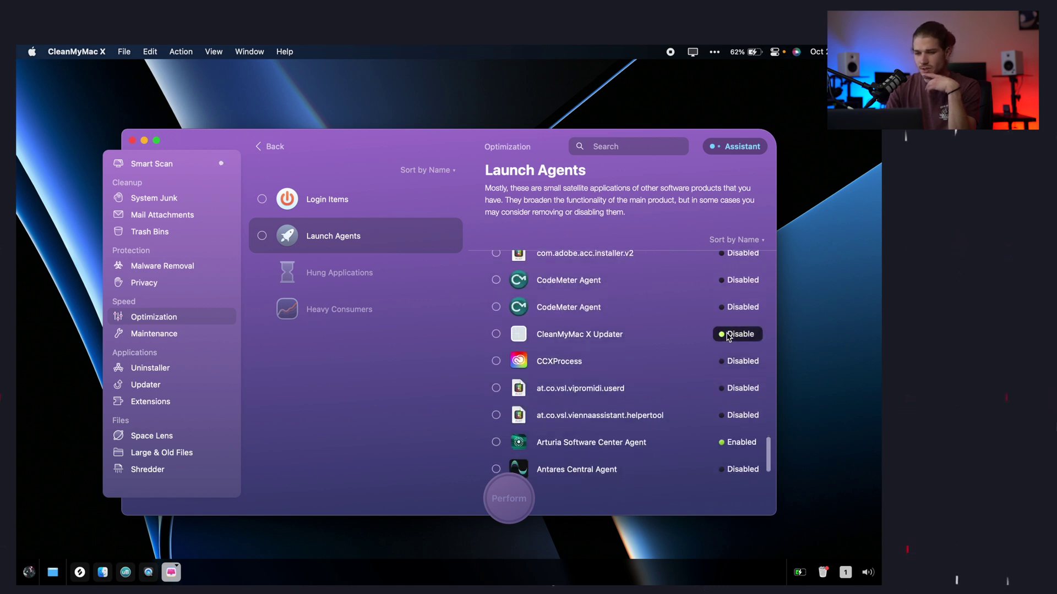
scroll(704, 432, "down", 2)
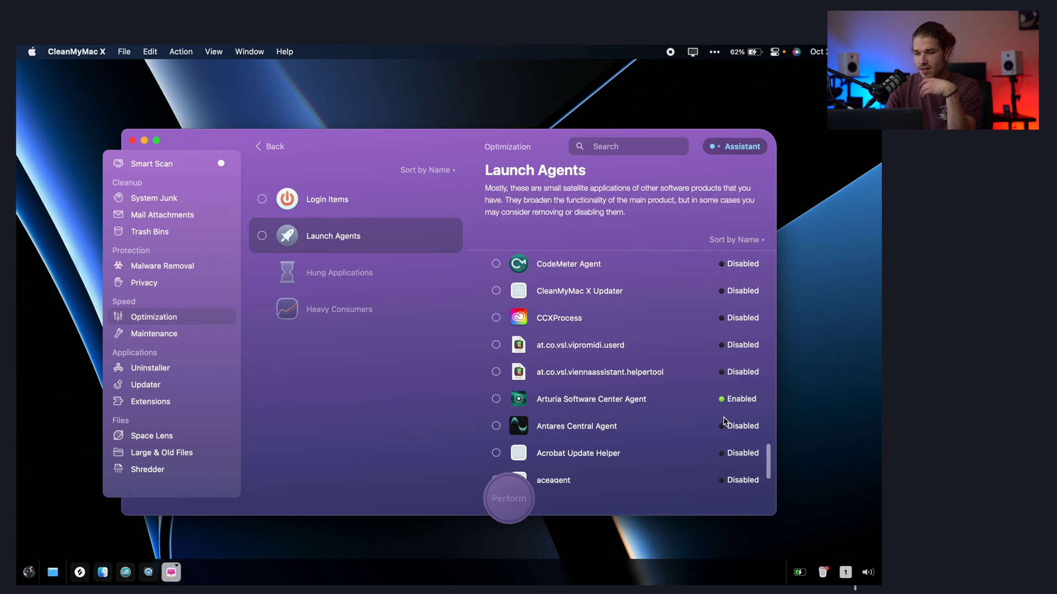
scroll(729, 406, "down", 1)
scroll(721, 401, "down", 5)
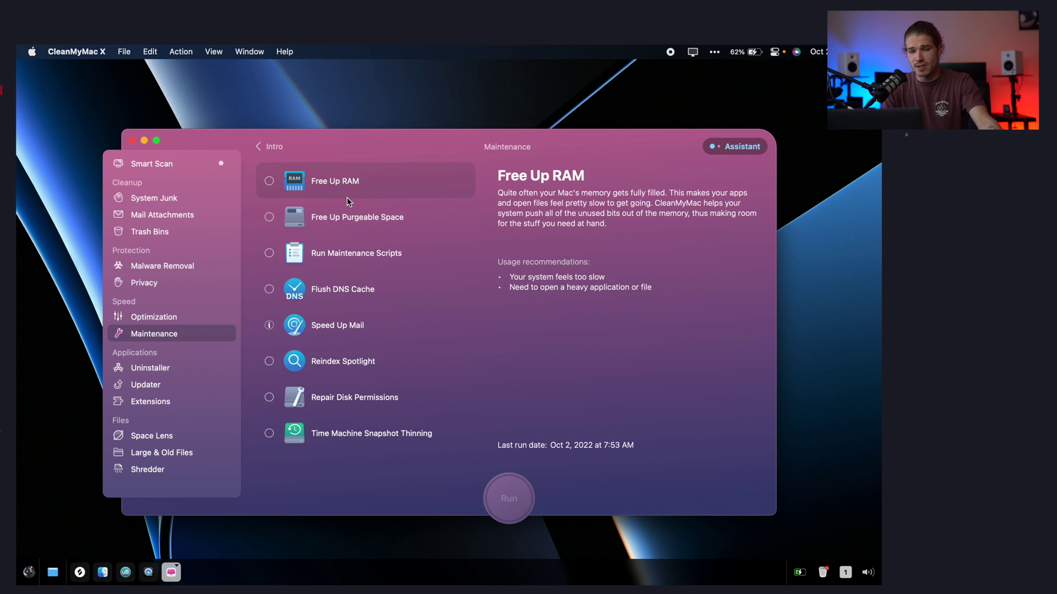
Check Reindex Spotlight, then browse Uninstaller, Updater, all 2 Extensions, Preference Panes and Space Lens
left_click(332, 358)
left_click(159, 368)
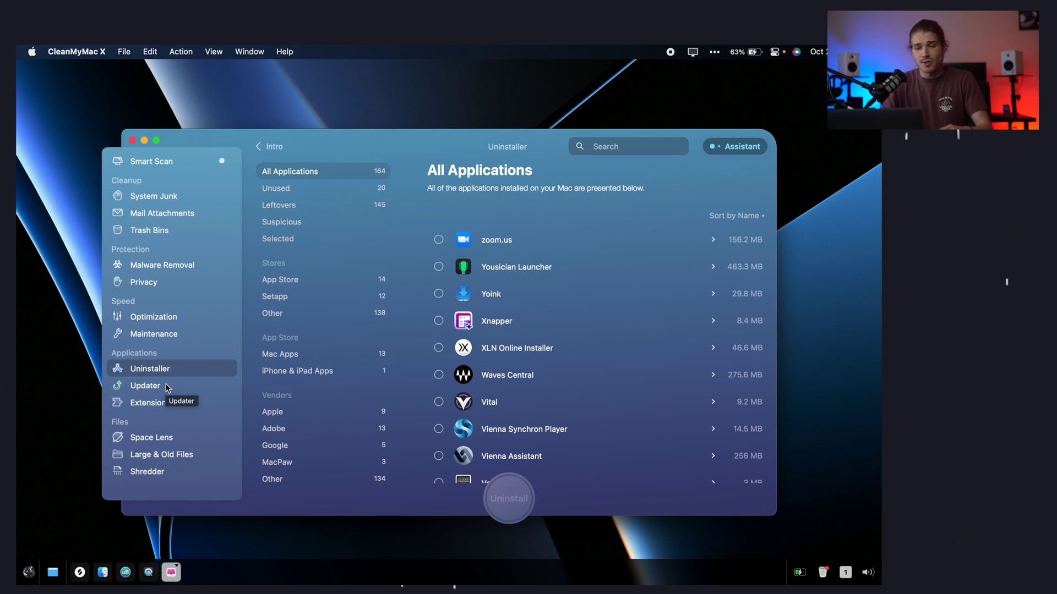
left_click(168, 387)
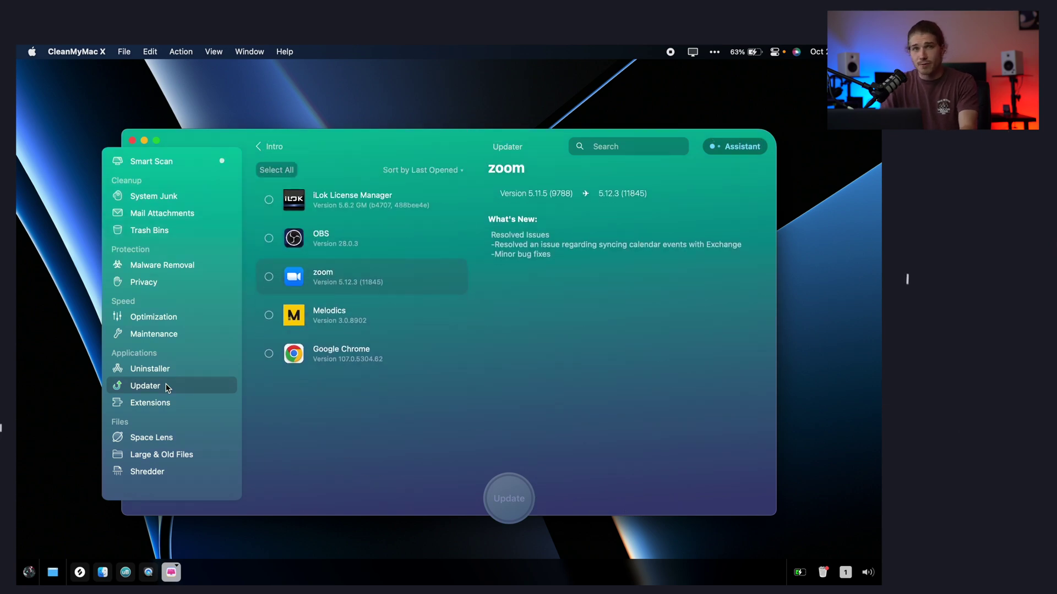
left_click(159, 400)
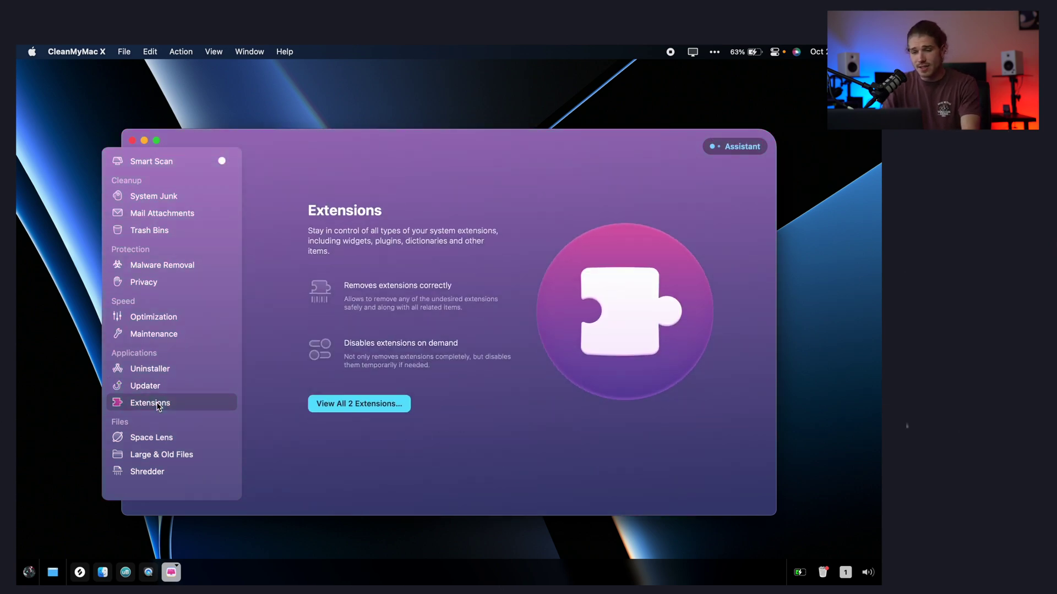
left_click(381, 408)
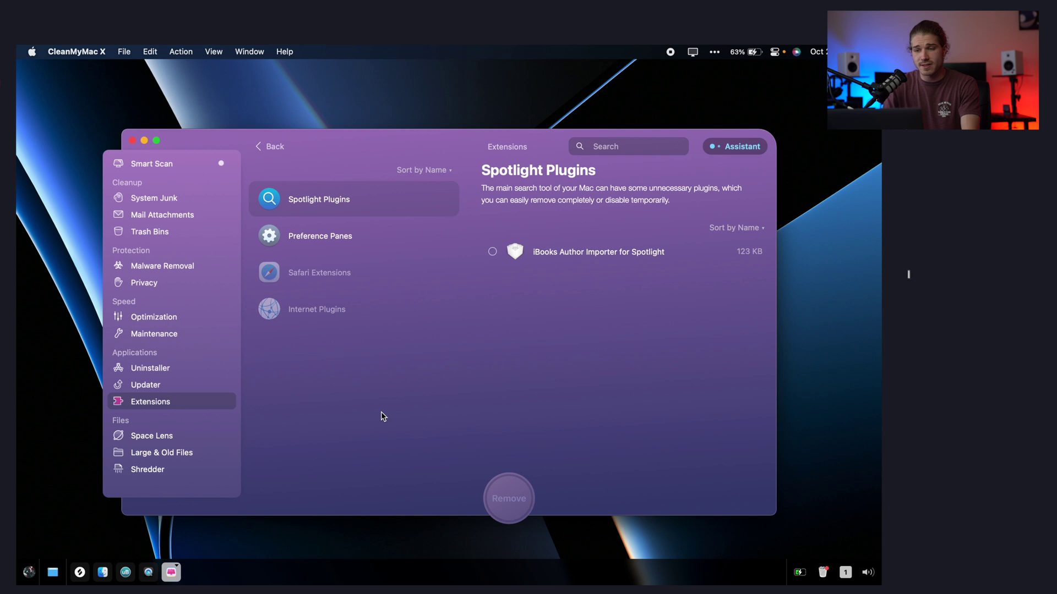
left_click(367, 238)
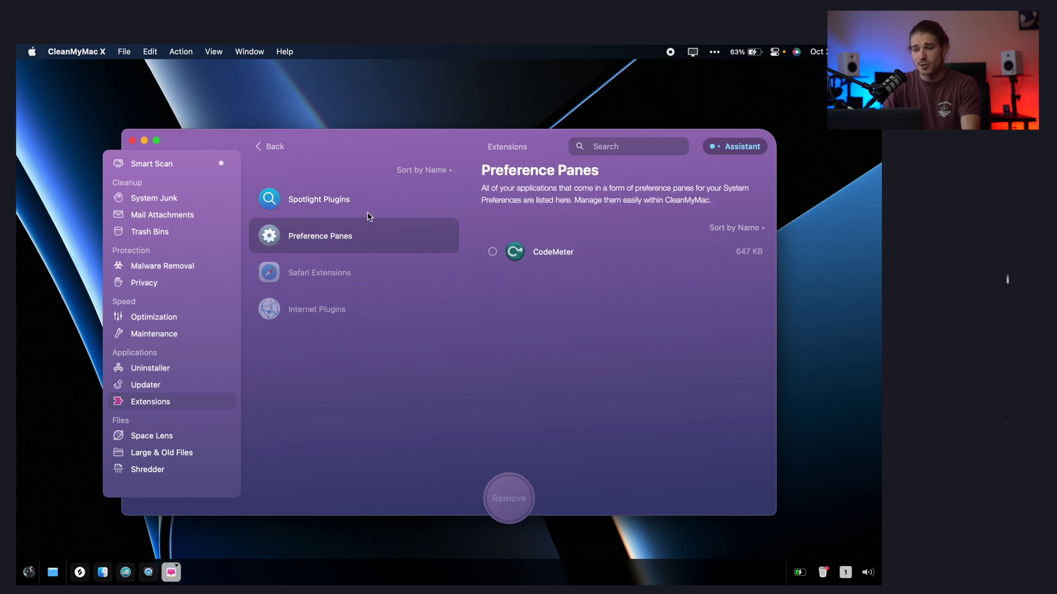
left_click(176, 439)
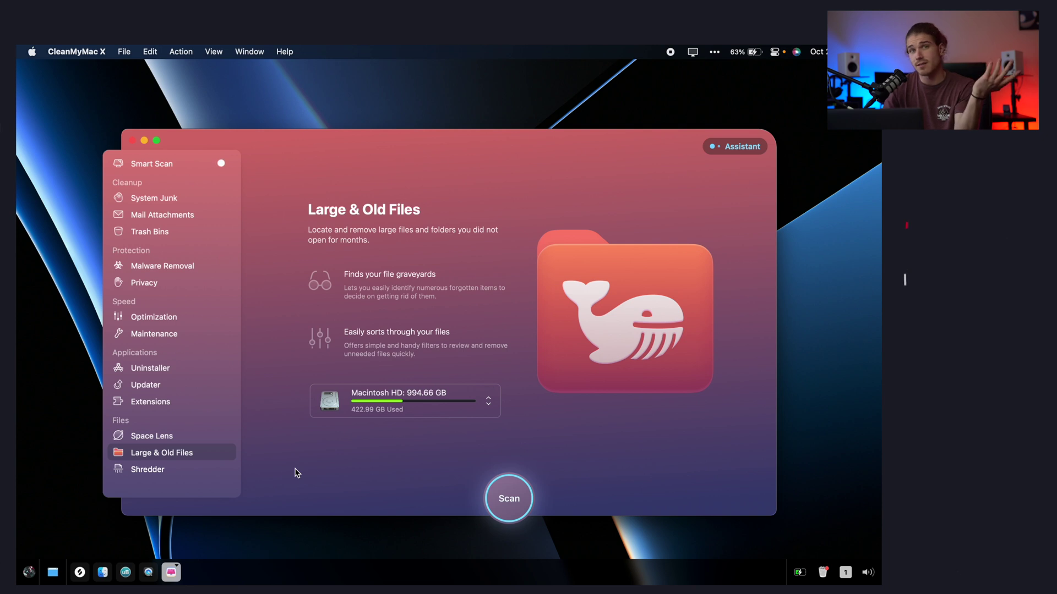
Browse the Shredder, Optimization, Malware Removal and Trash Bins modules, then return to the Smart Scan summary
left_click(186, 472)
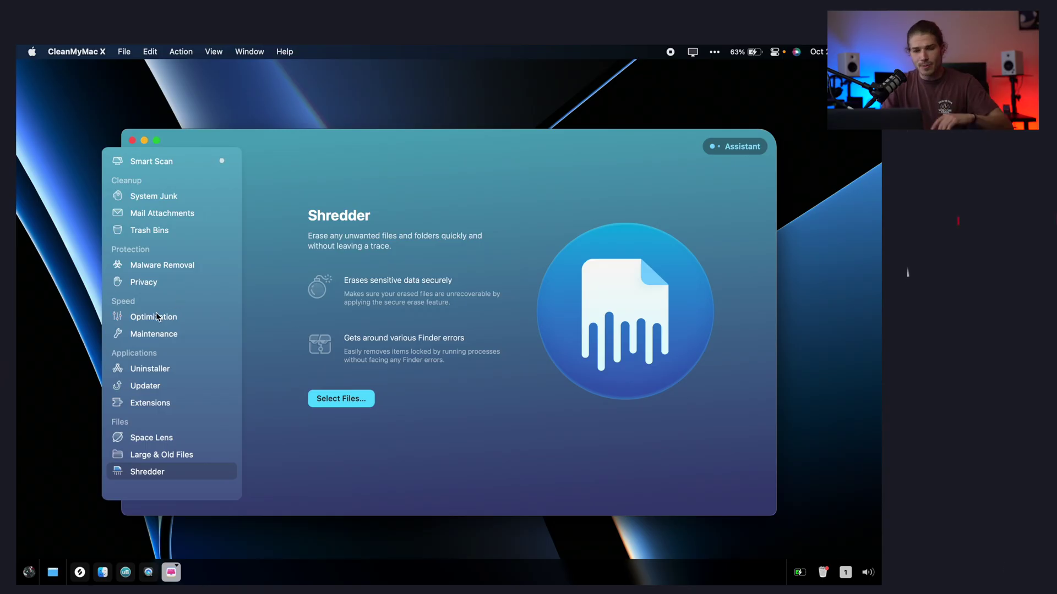
left_click(154, 317)
left_click(163, 265)
left_click(167, 230)
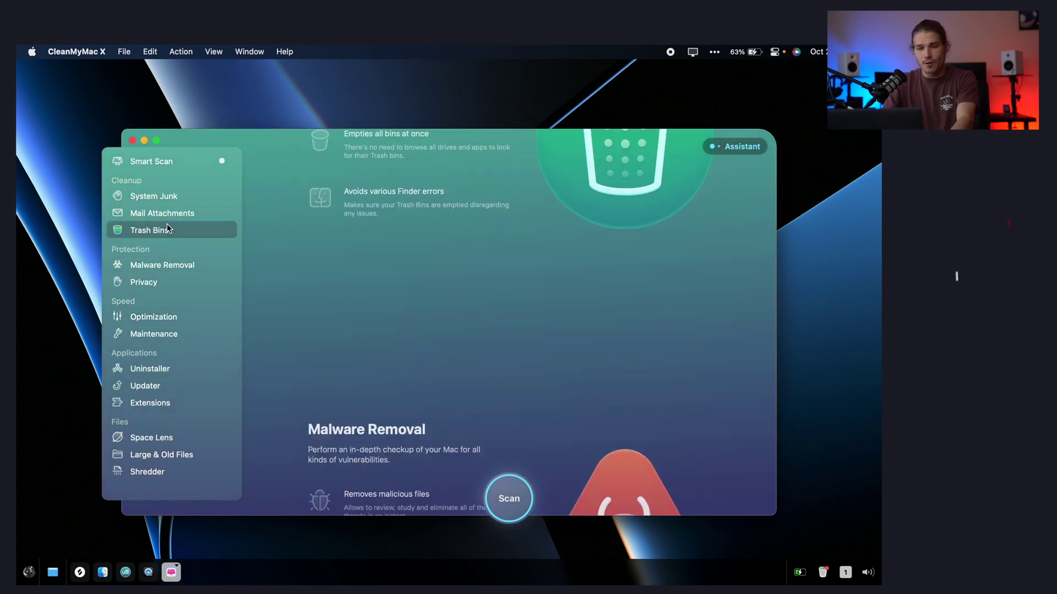
left_click(167, 198)
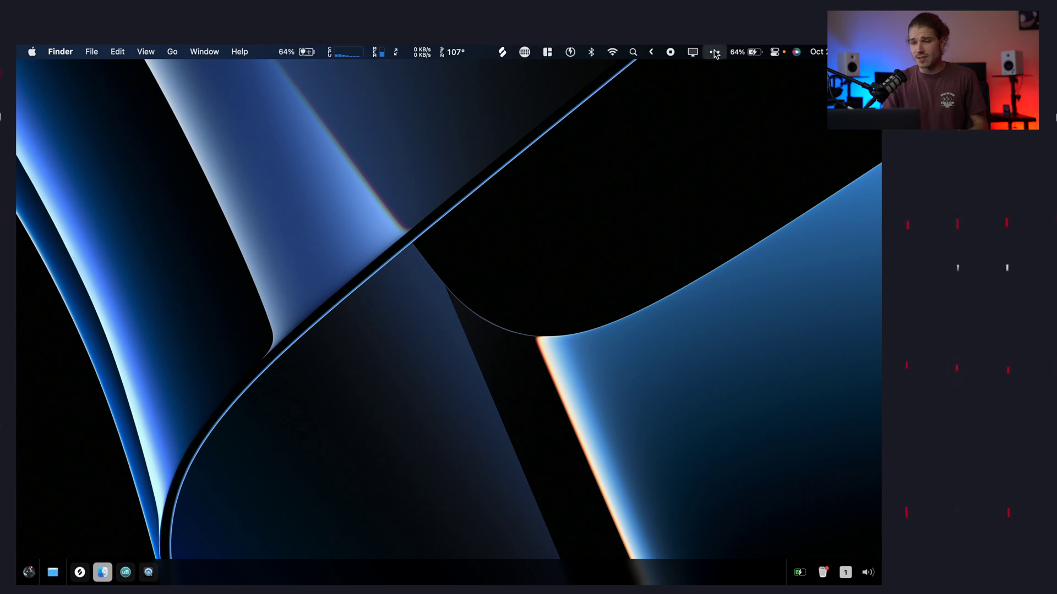
Open Magnet's menu bar menu to view its window-snapping layouts
left_click(548, 52)
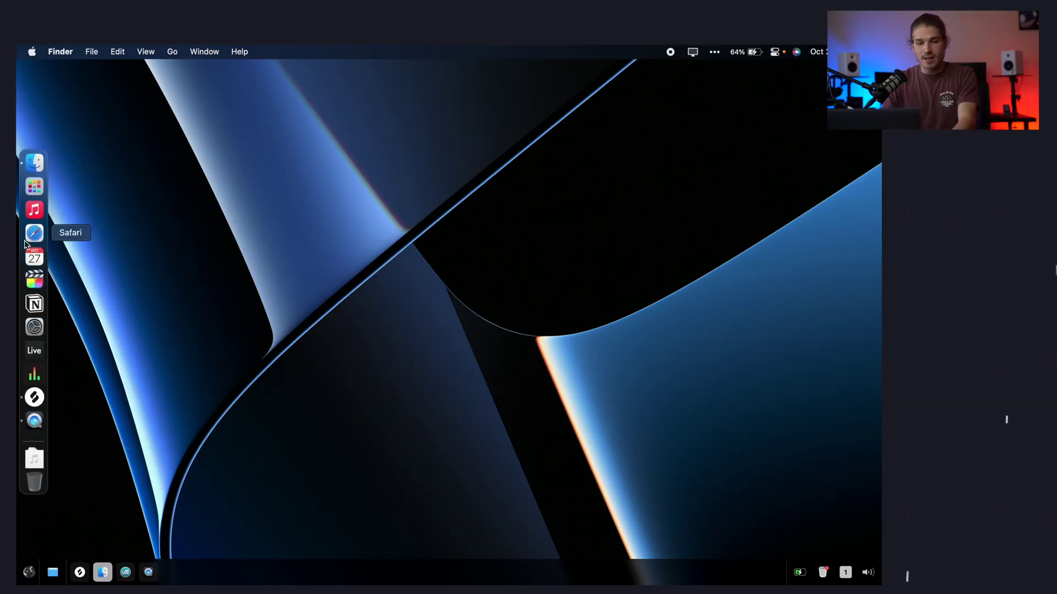
Launch Safari, then centre its window and shrink it slightly with Magnet shortcuts
left_click(33, 236)
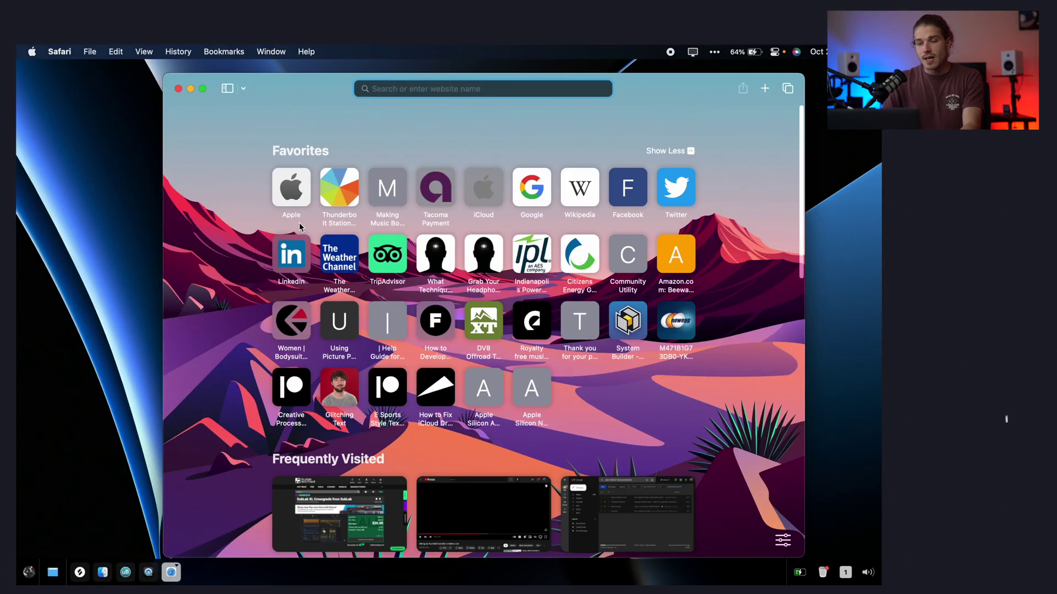
key("ctrl+alt+c")
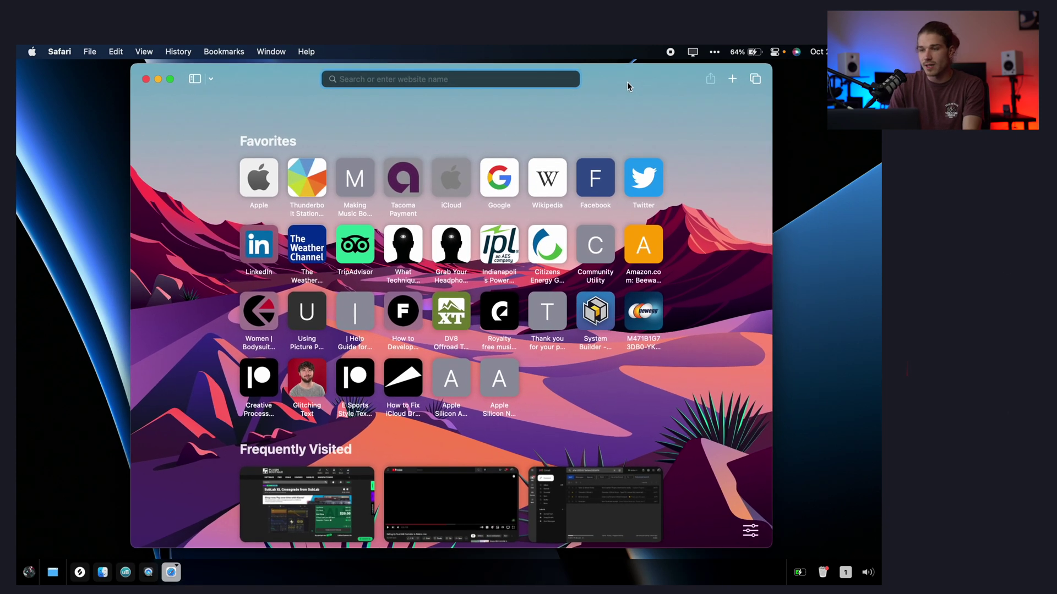
key("ctrl+alt+minus")
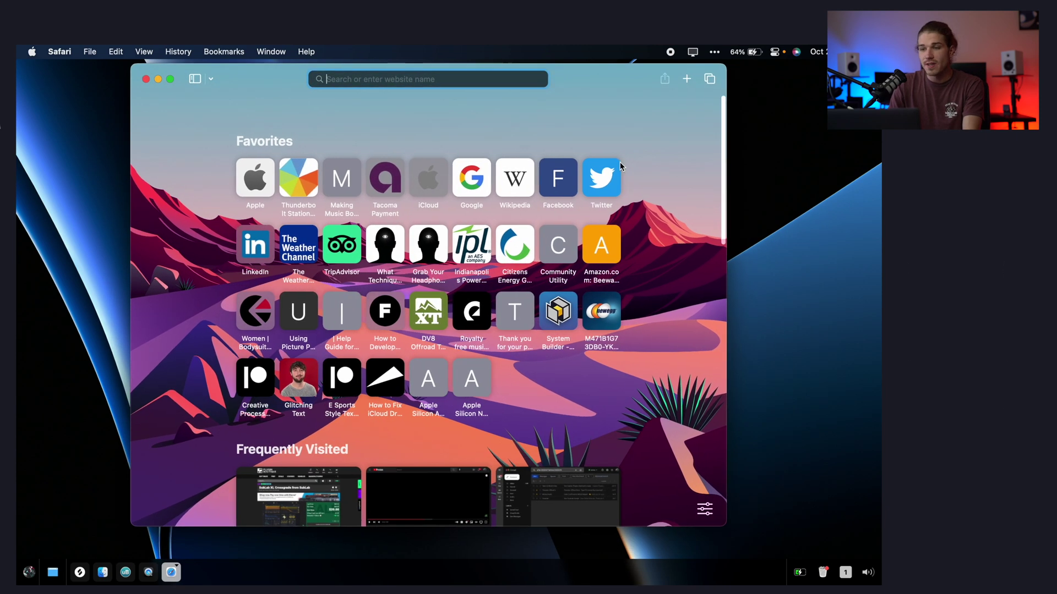
Snap the Safari window to the left half, maximize it to full screen, then make it much smaller
left_click_drag(603, 65, 17, 206)
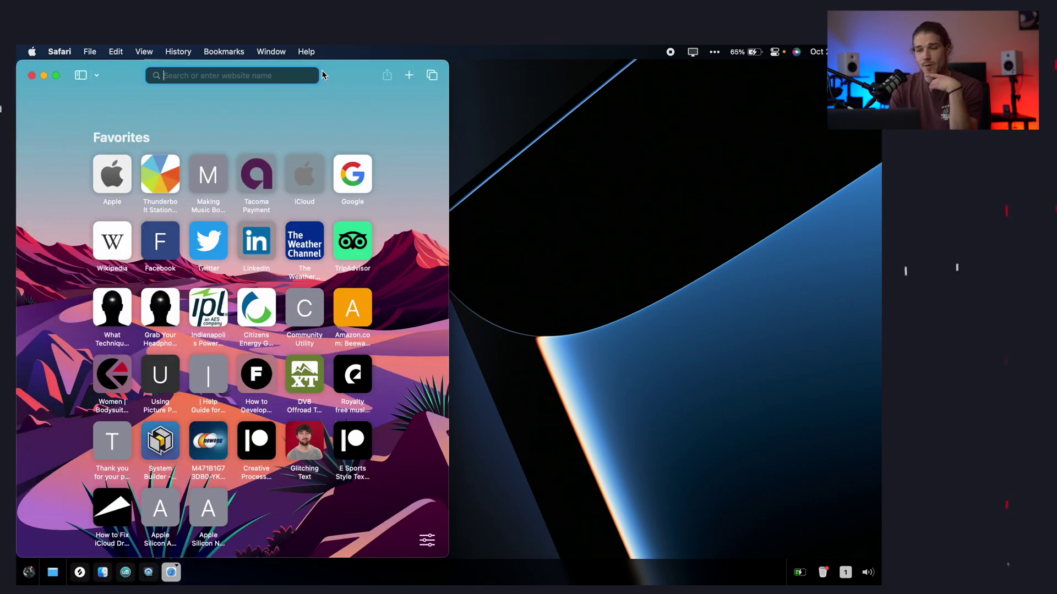
left_click_drag(324, 75, 480, 49)
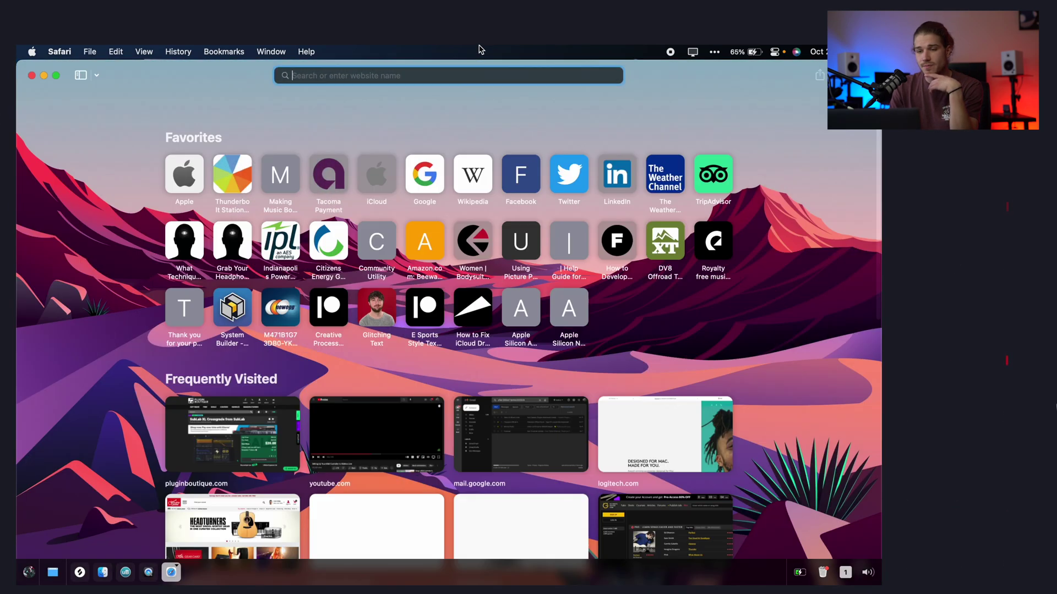
left_click(56, 76)
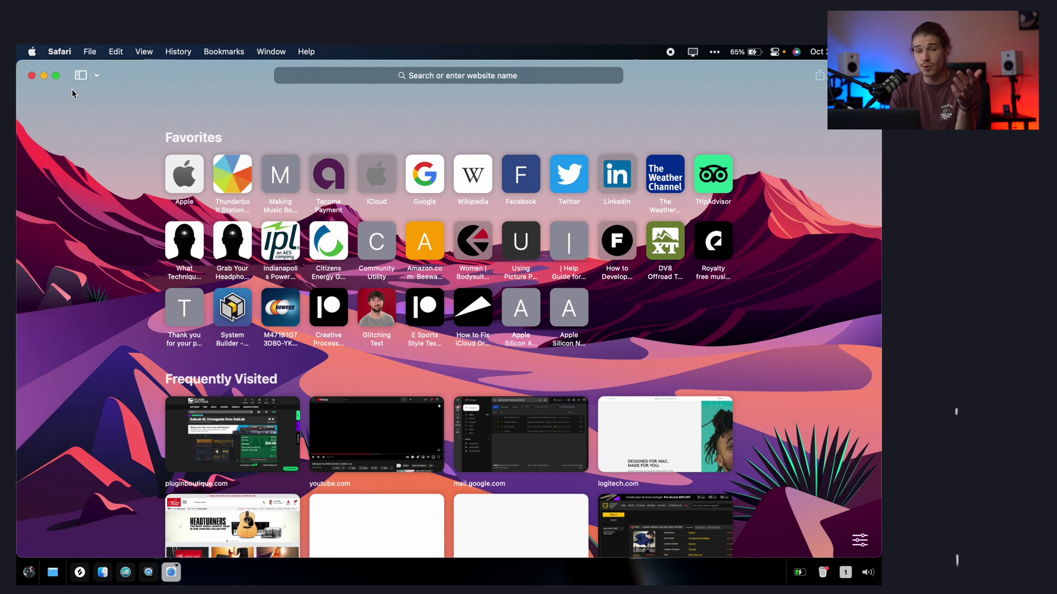
left_click_drag(21, 64, 391, 161)
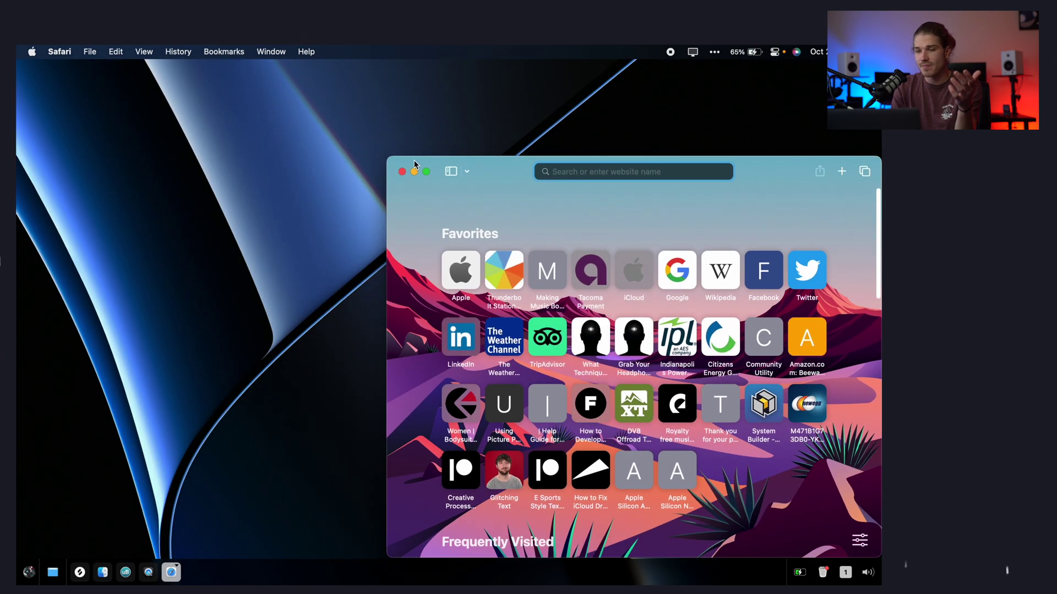